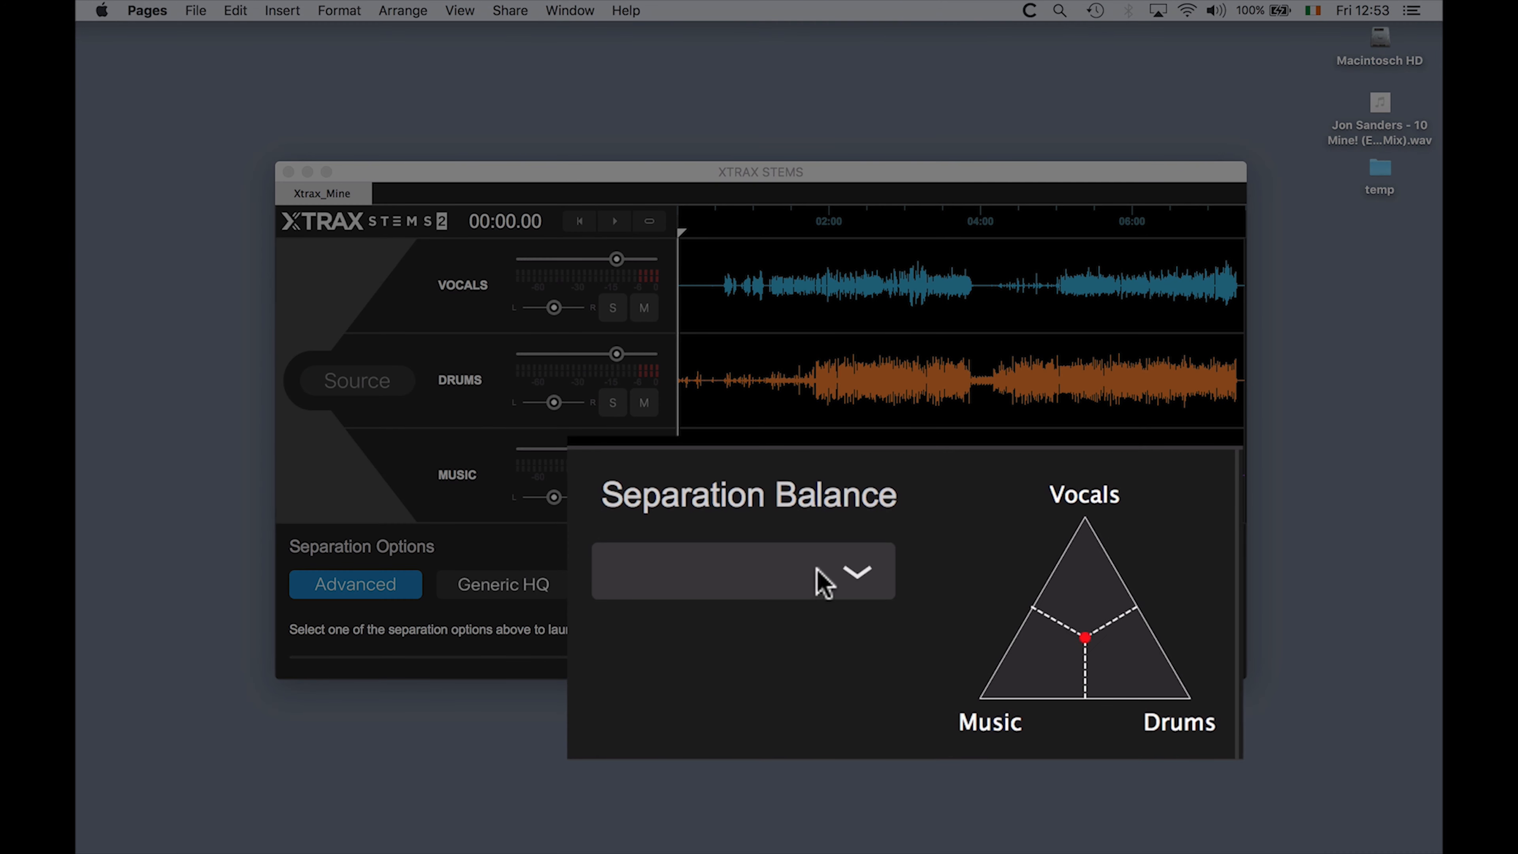
Step: Set the separation balance to the Default preset, and switch it to Drum Track
left_click(819, 570)
left_click(739, 626)
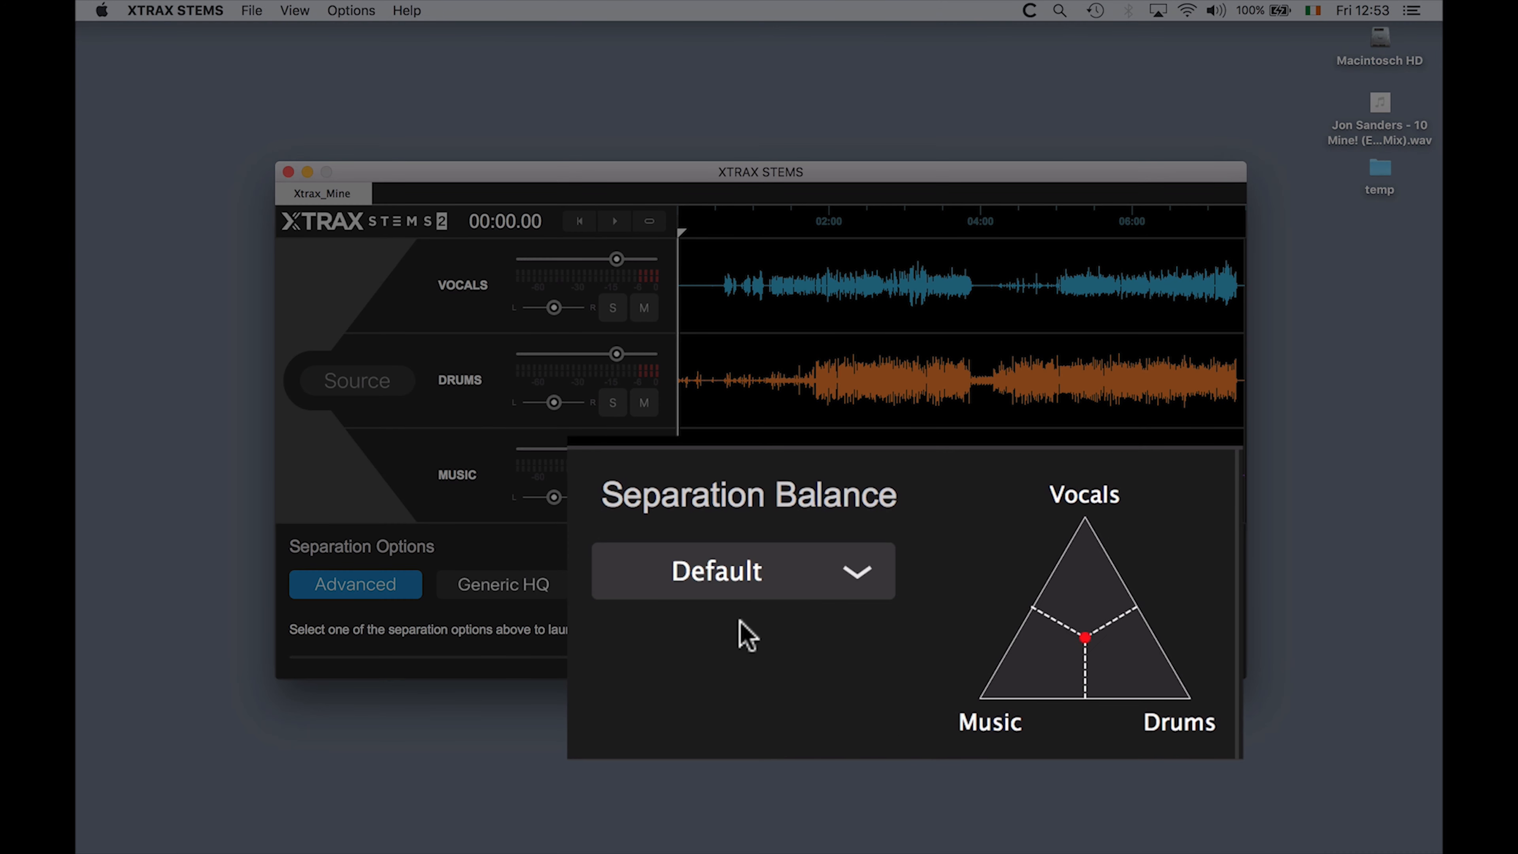
left_click(739, 569)
left_click(831, 645)
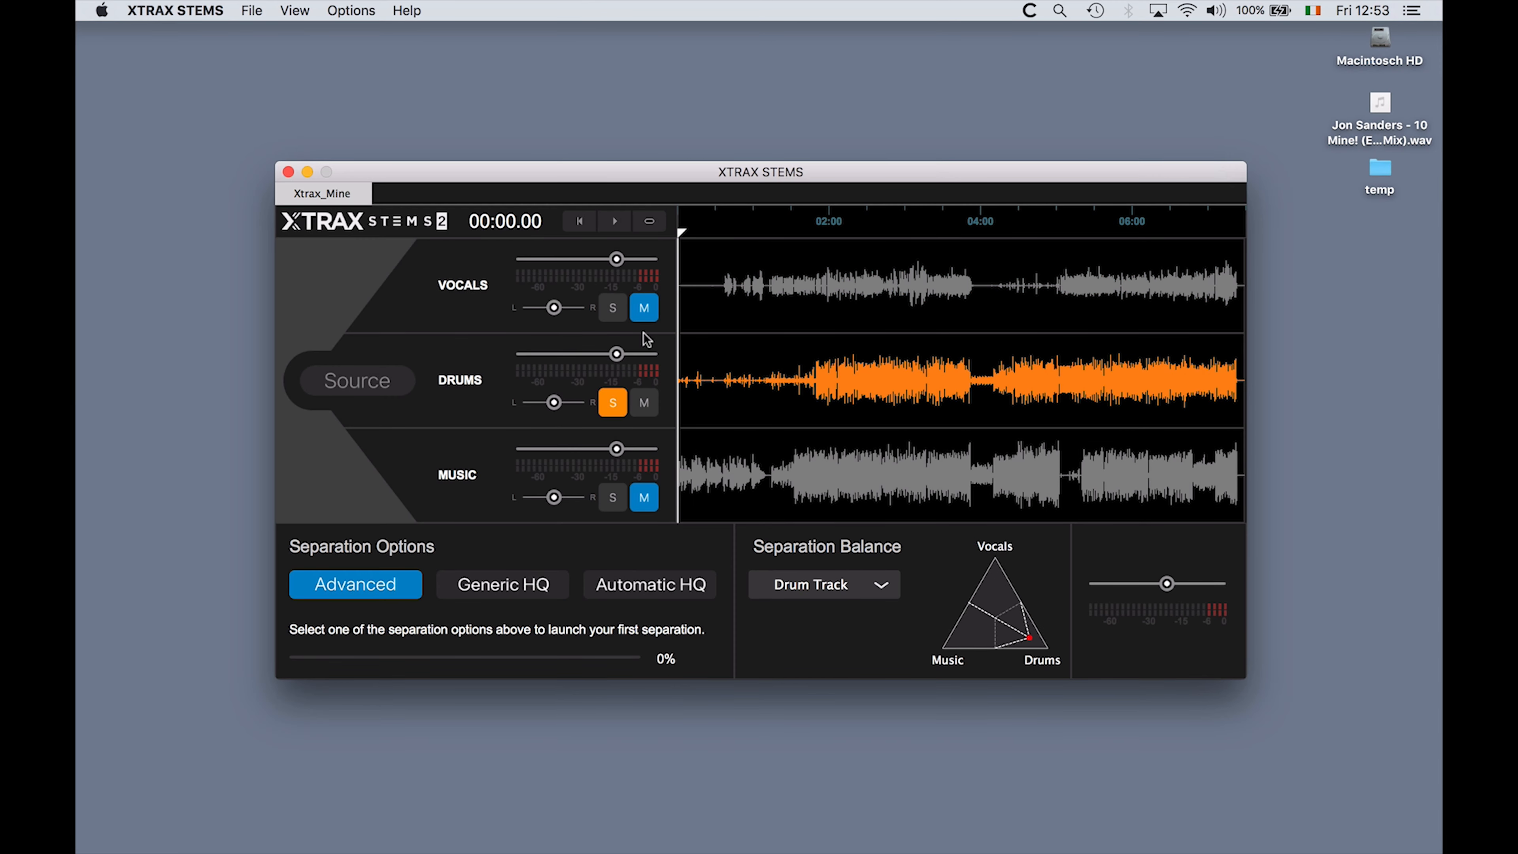
Step: Keep the Drum Track preset and move the separation balance point from the Drums corner to near the triangle's centre
left_click(791, 586)
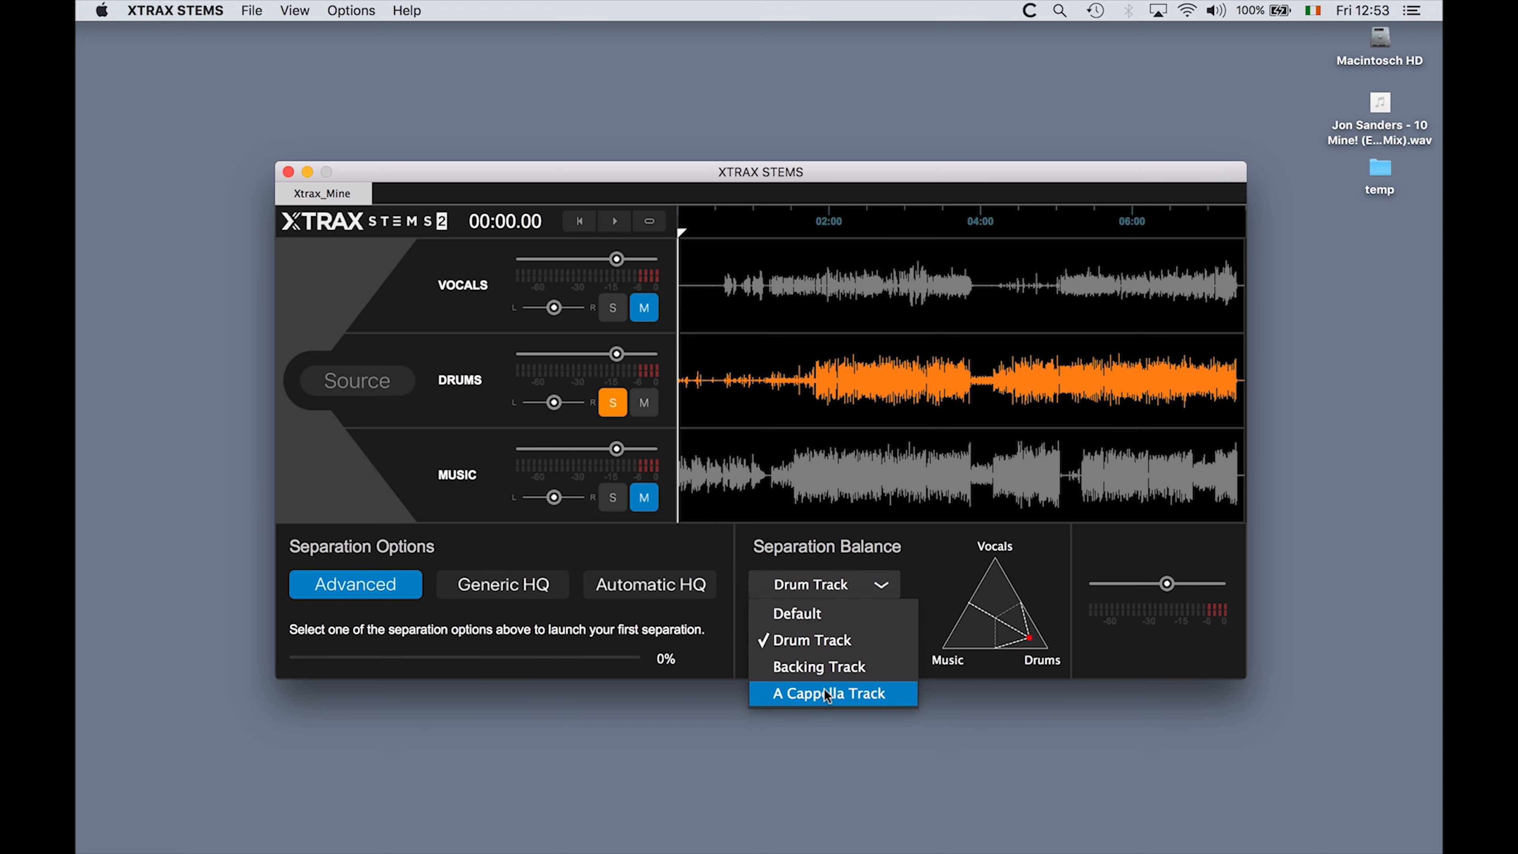
left_click(950, 578)
left_click_drag(978, 593, 1003, 651)
left_click_drag(1164, 587, 1165, 583)
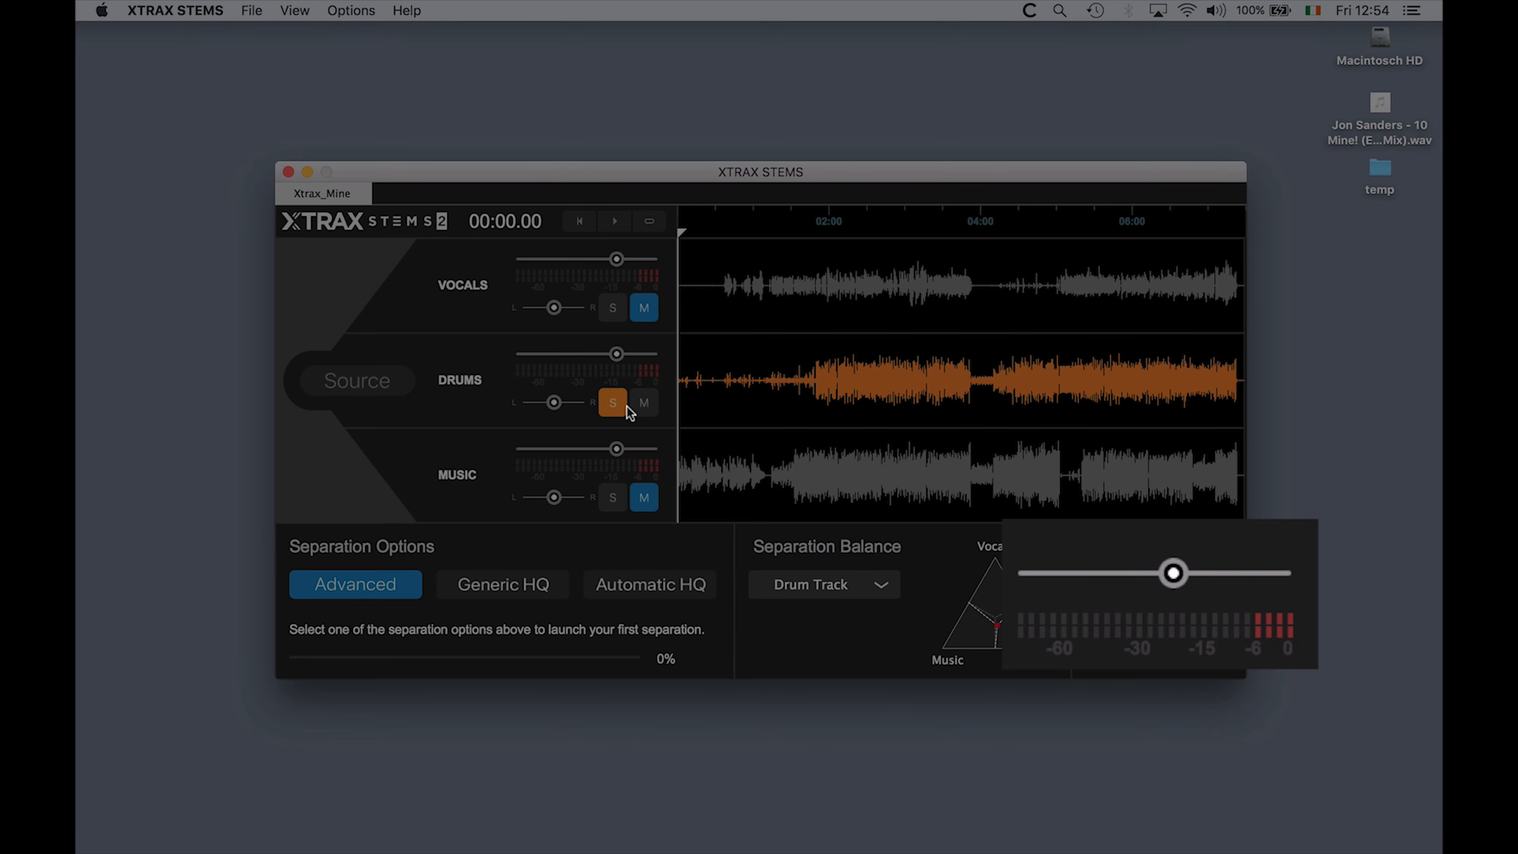
Step: Turn off the drums solo and play the full mix from about 01:58
left_click(614, 403)
key("space")
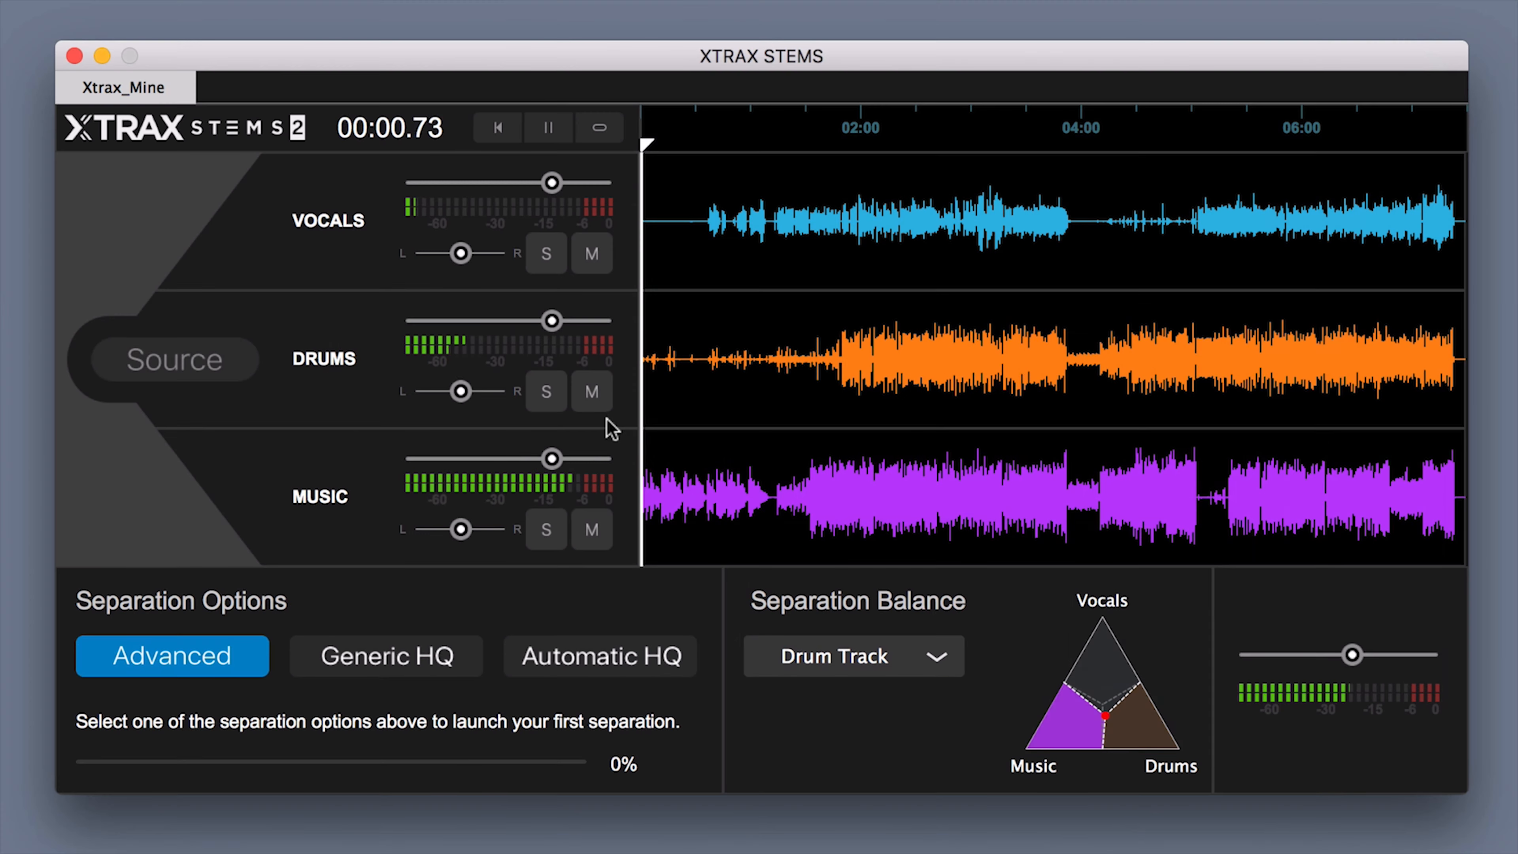
left_click(852, 142)
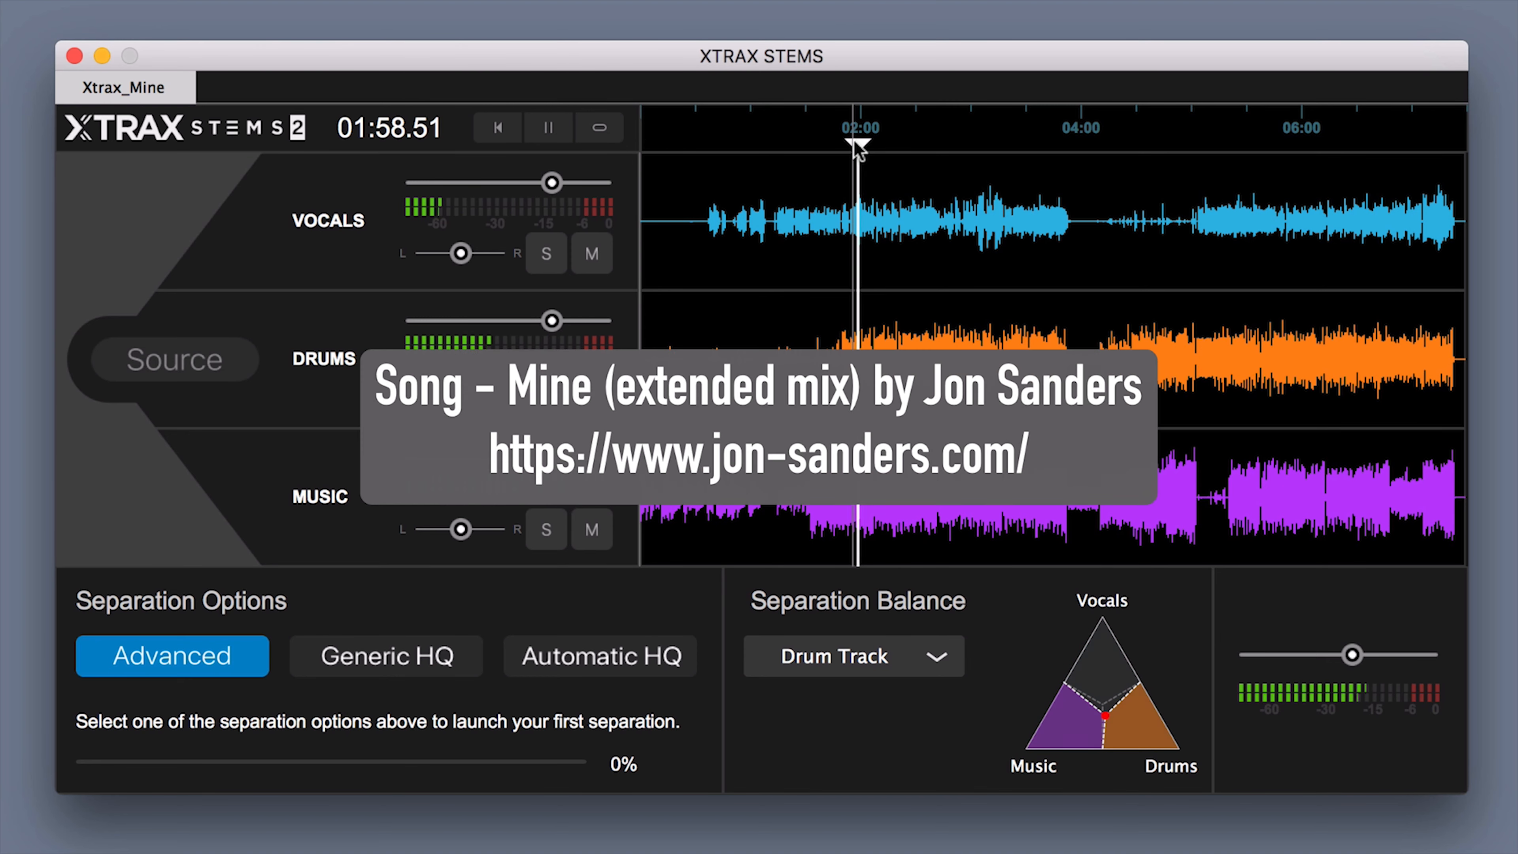
Step: Apply the A Cappella Track balance preset and move its point slightly away from the Vocals corner
left_click(836, 664)
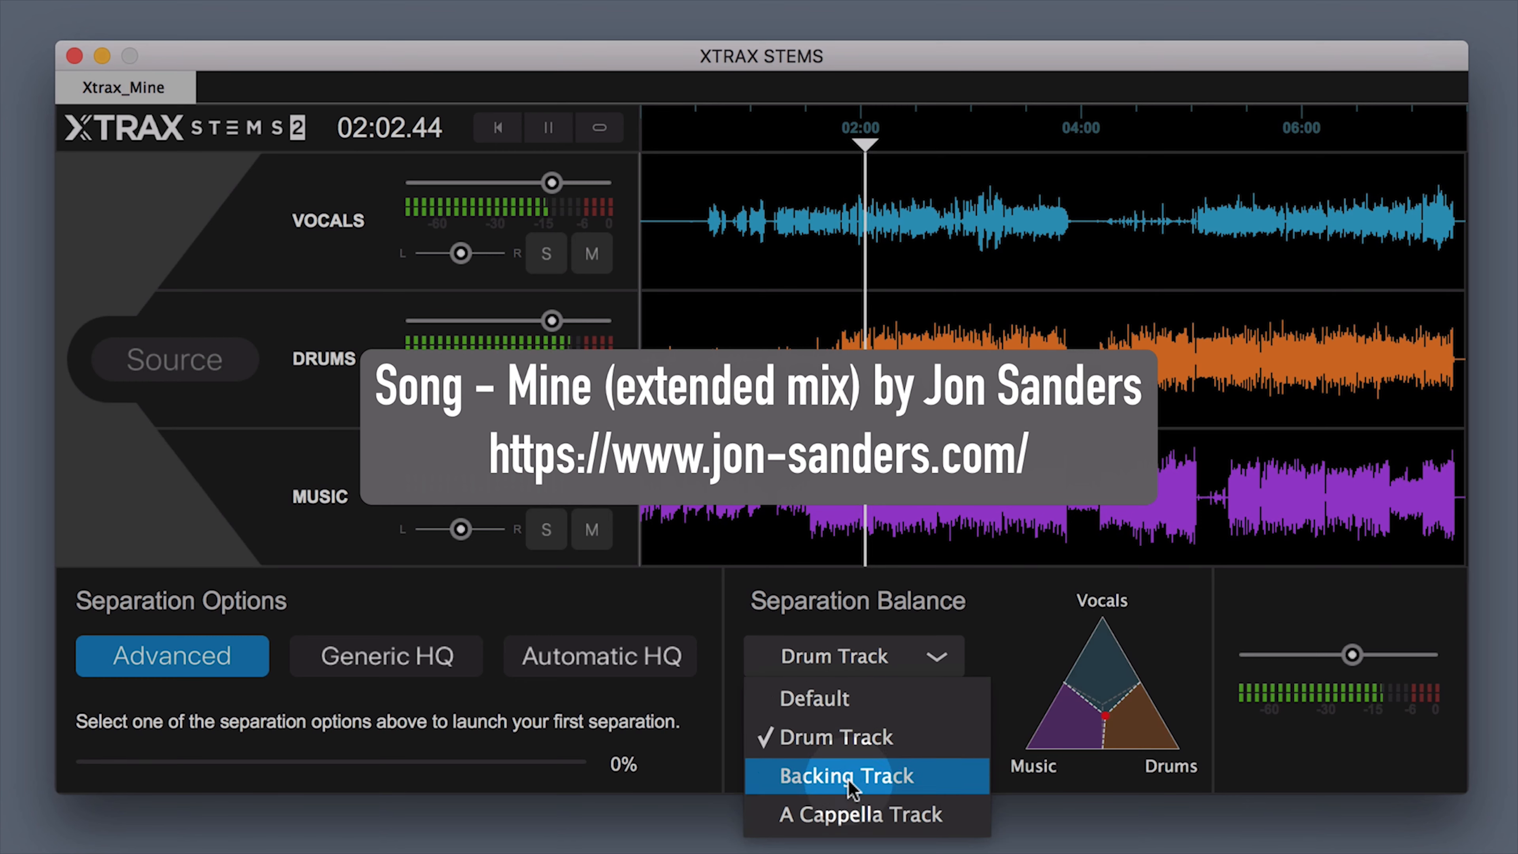
left_click(859, 808)
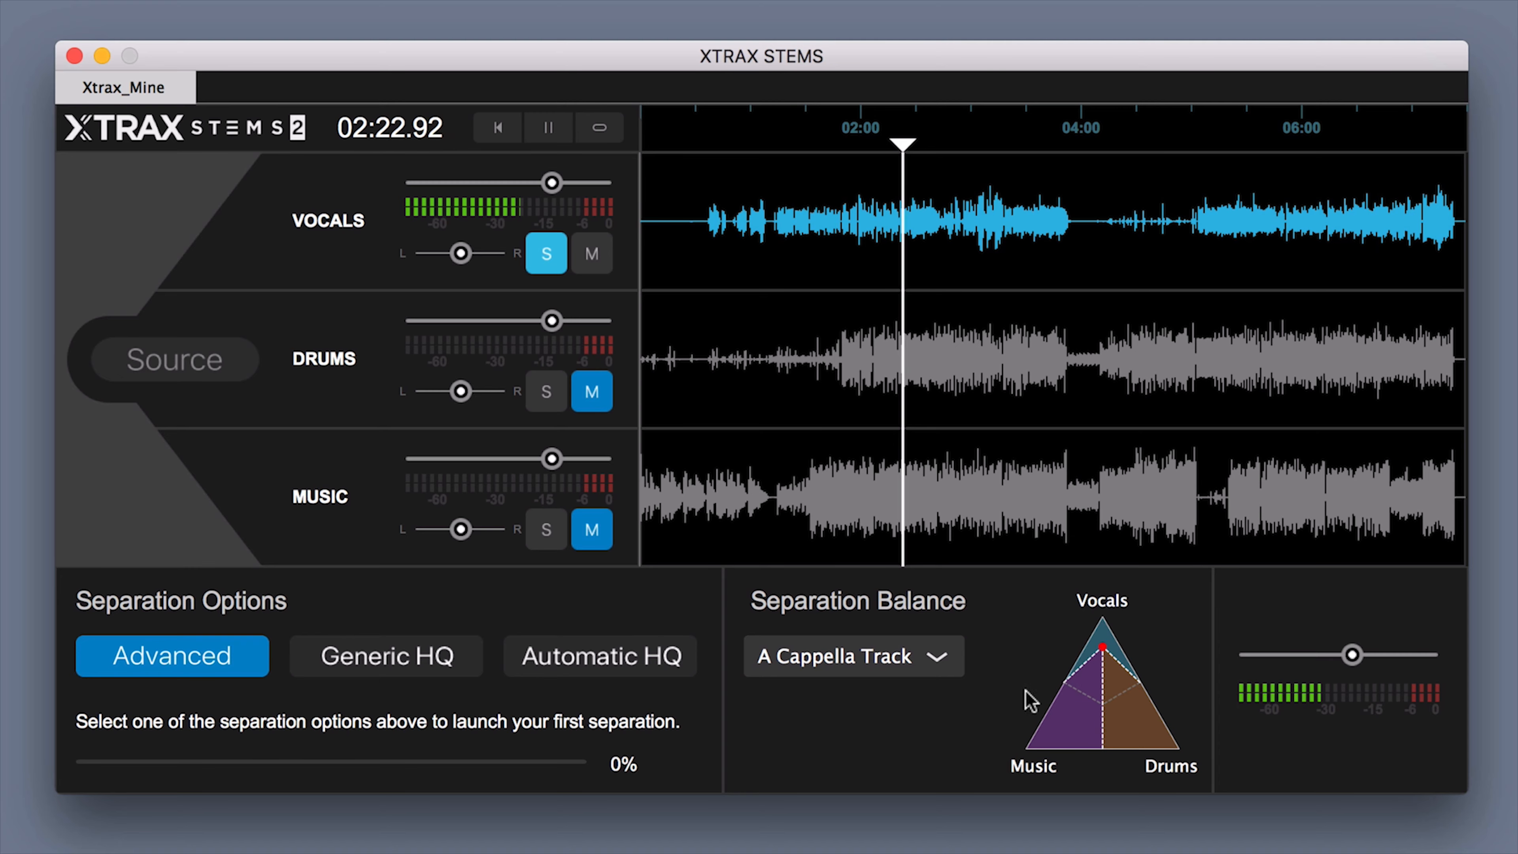
mouse_move(1104, 649)
left_mouse_down()
mouse_move(1110, 687)
mouse_move(1148, 723)
mouse_move(1057, 734)
mouse_move(1167, 755)
mouse_move(1055, 748)
mouse_move(1092, 644)
mouse_move(1059, 752)
mouse_move(1112, 688)
mouse_move(1119, 649)
mouse_move(1130, 667)
mouse_move(1106, 665)
left_mouse_up()
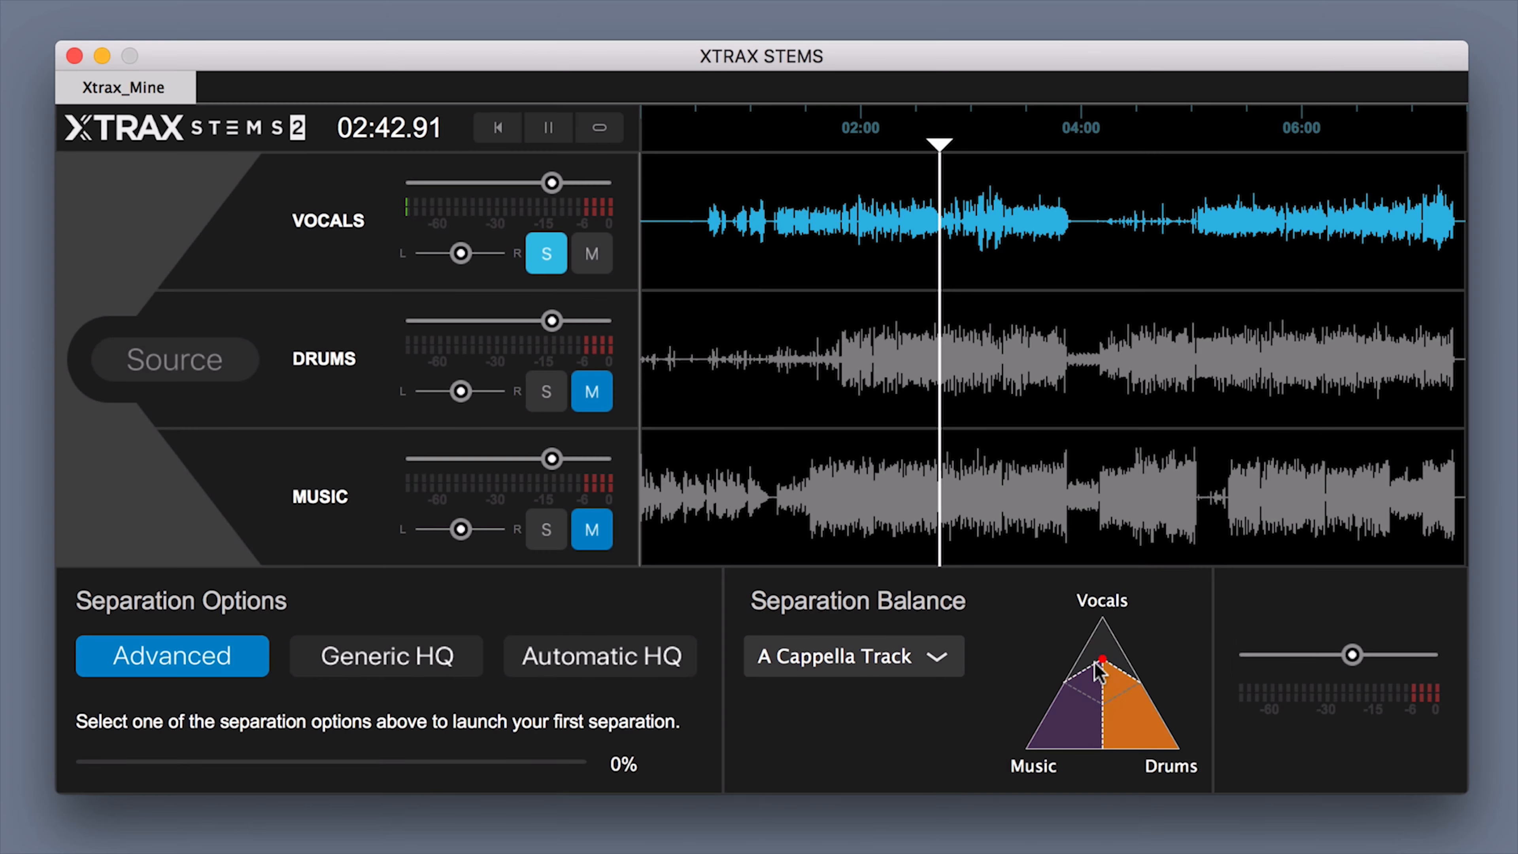
Step: Apply the Drum Track balance preset and move its point from the Drums corner partway toward the centre
left_click(811, 661)
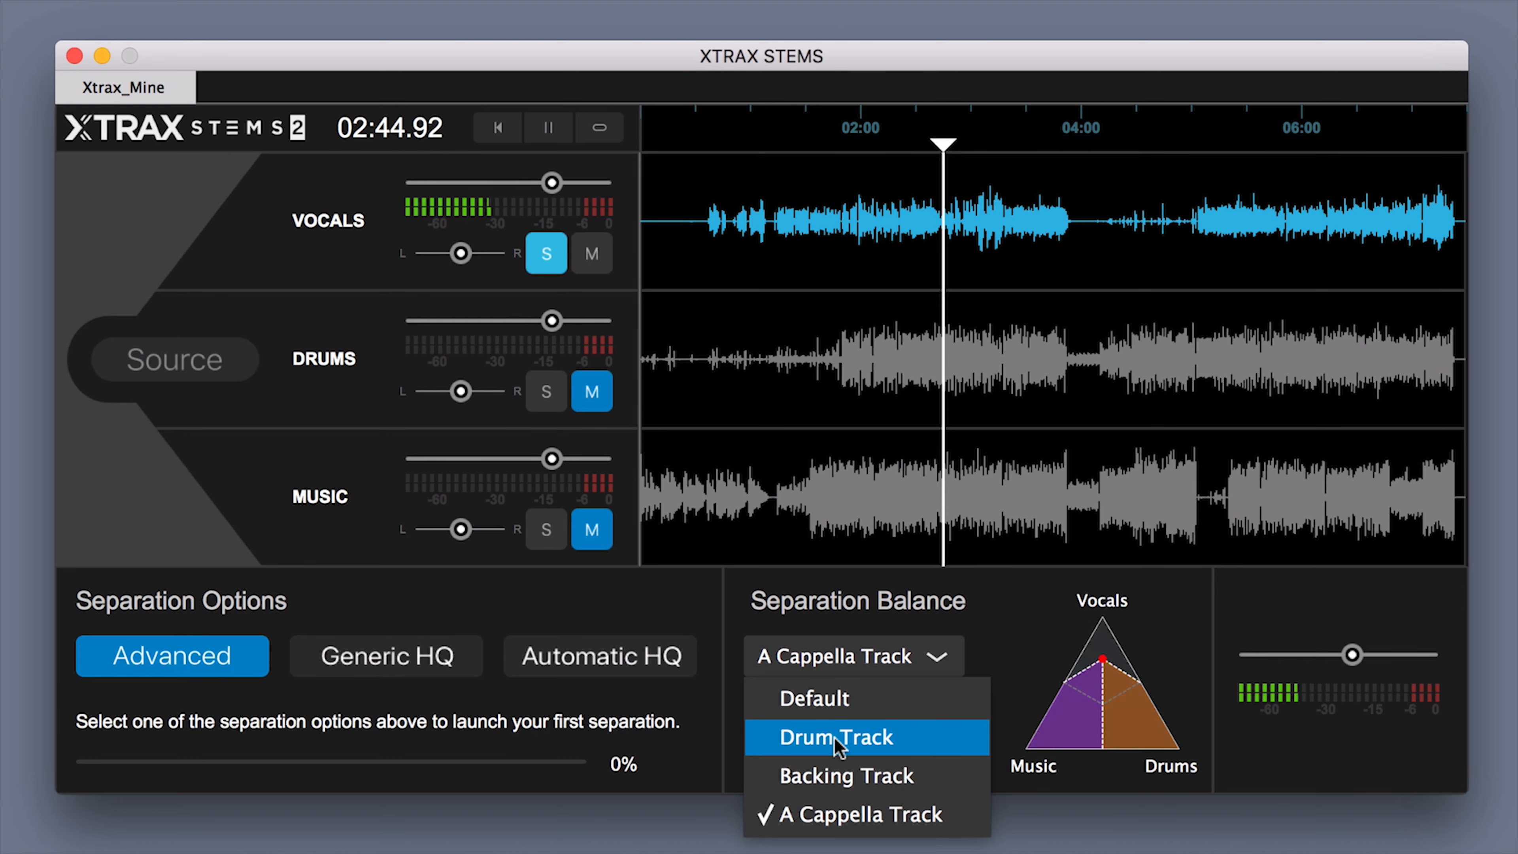
left_click(819, 737)
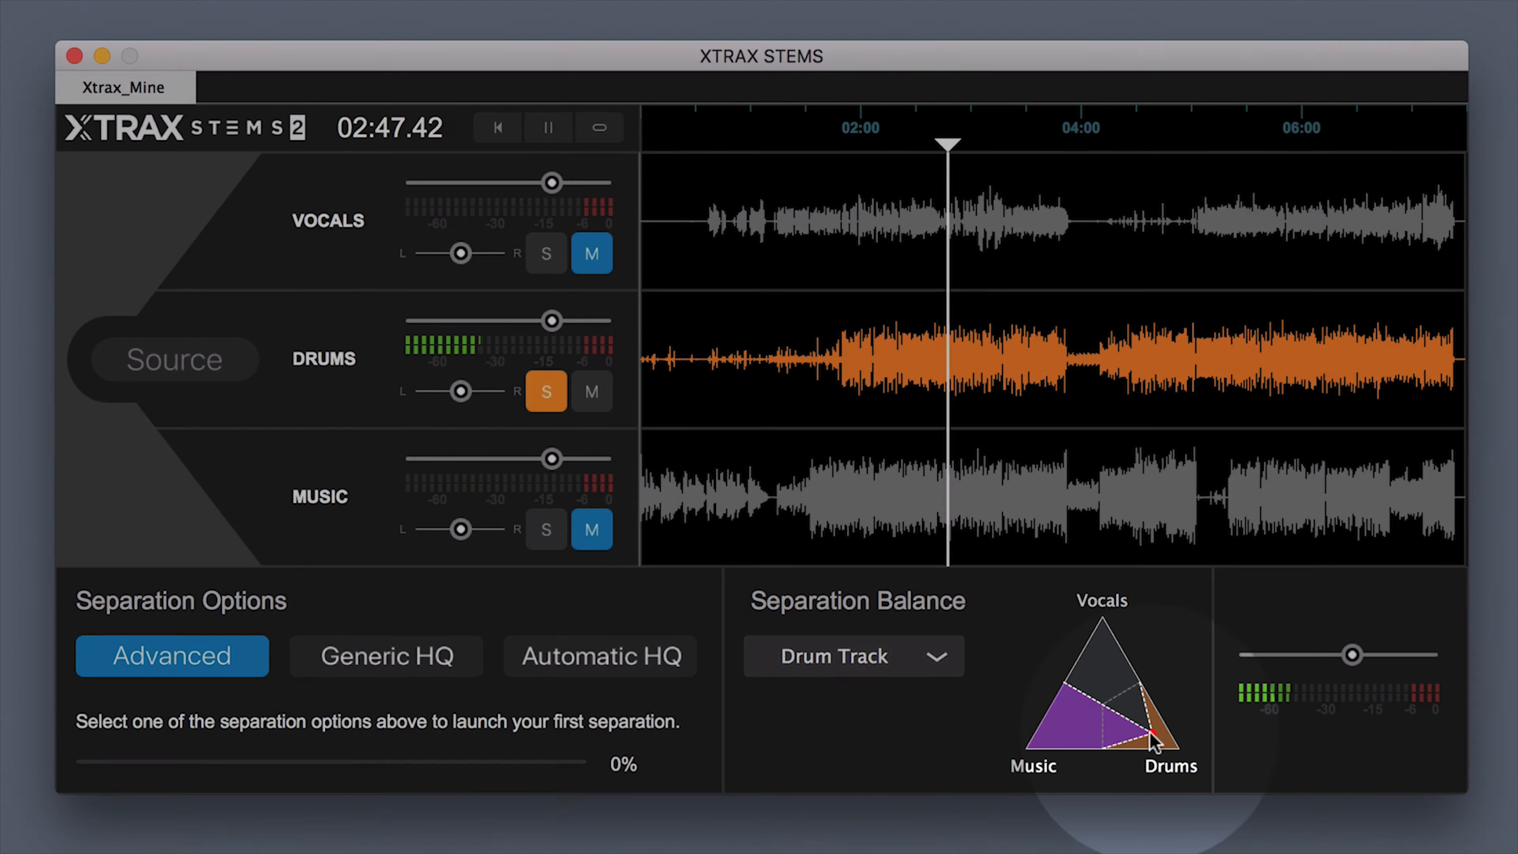
mouse_move(1149, 736)
left_mouse_down()
mouse_move(1064, 729)
mouse_move(1100, 719)
mouse_move(1102, 657)
mouse_move(1146, 706)
mouse_move(1052, 719)
mouse_move(1142, 716)
mouse_move(1152, 732)
left_mouse_up()
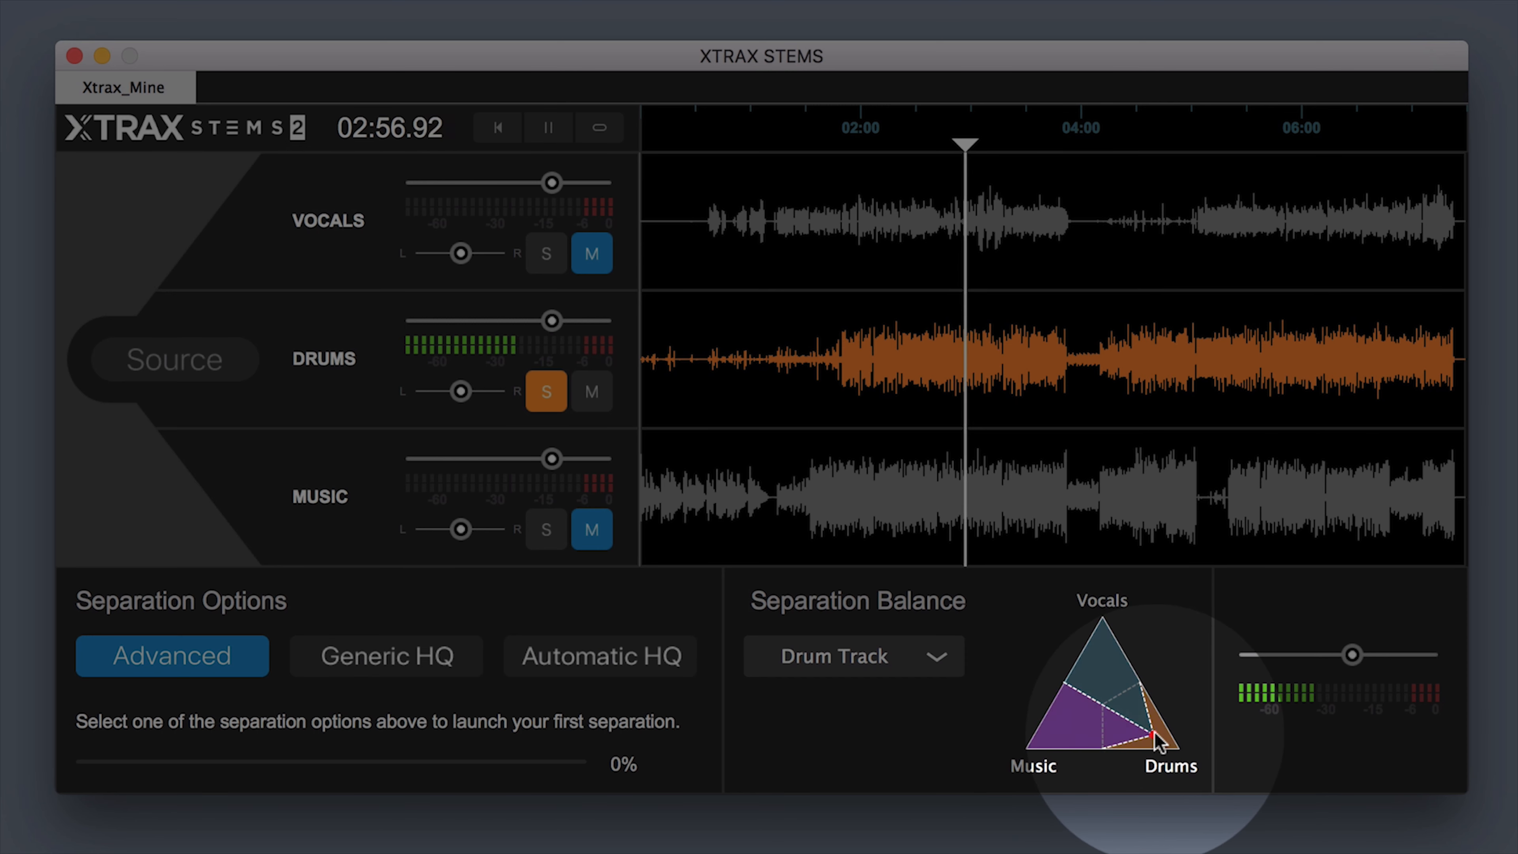
mouse_move(1159, 742)
left_mouse_down()
mouse_move(1172, 755)
mouse_move(1140, 722)
left_mouse_up()
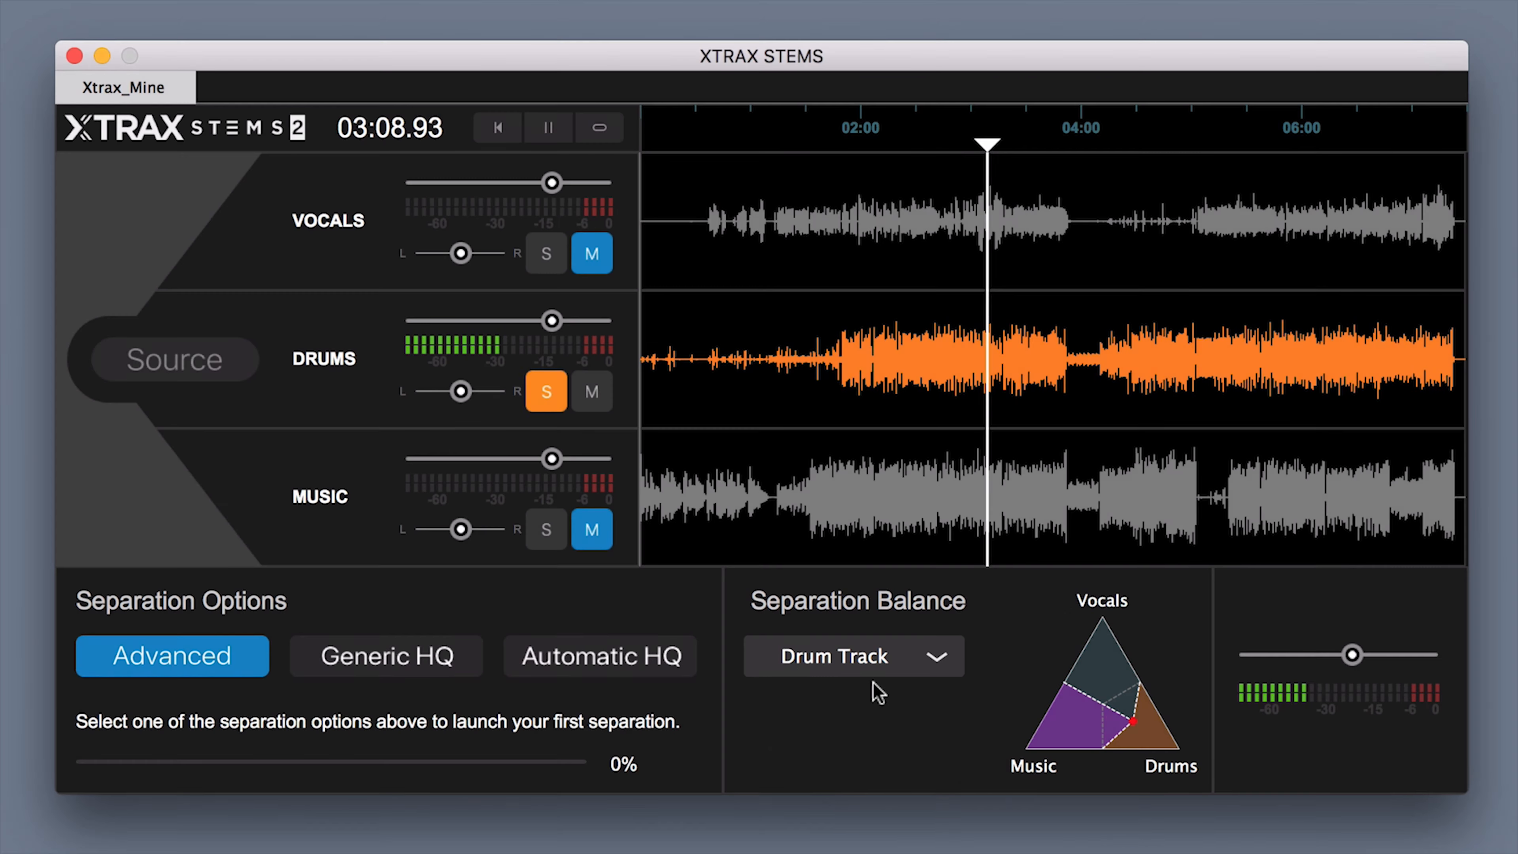
Step: Apply the Backing Track balance preset and move its point slightly toward Vocals, near the triangle's centre
left_click(876, 664)
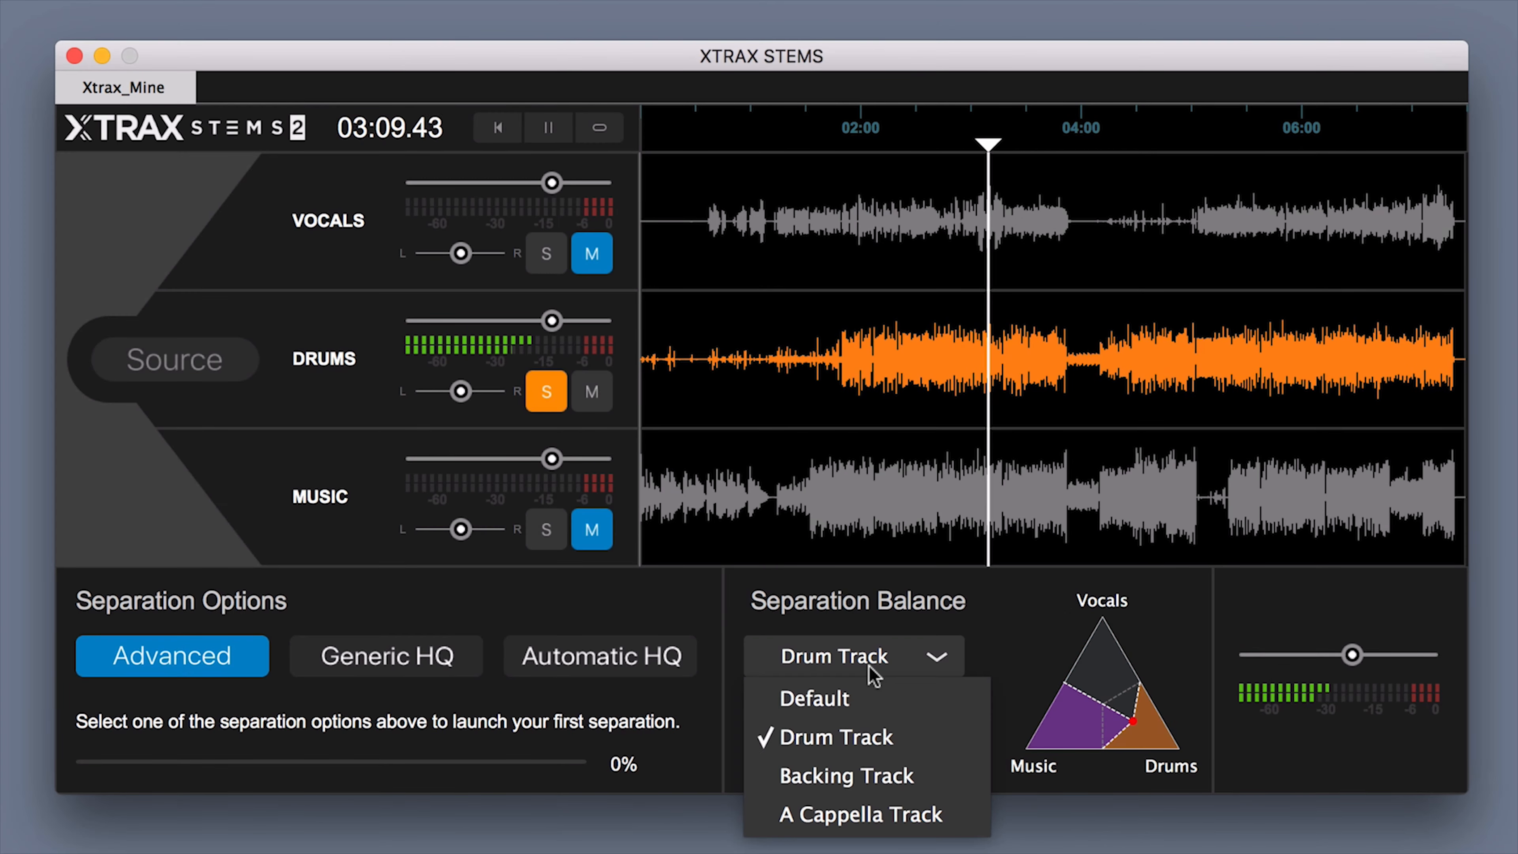
left_click(849, 776)
mouse_move(1102, 730)
left_mouse_down()
mouse_move(1039, 745)
mouse_move(1139, 767)
mouse_move(1154, 748)
mouse_move(1143, 715)
mouse_move(1088, 703)
mouse_move(1105, 635)
mouse_move(1154, 729)
mouse_move(1113, 742)
mouse_move(1046, 726)
mouse_move(1102, 704)
left_mouse_up()
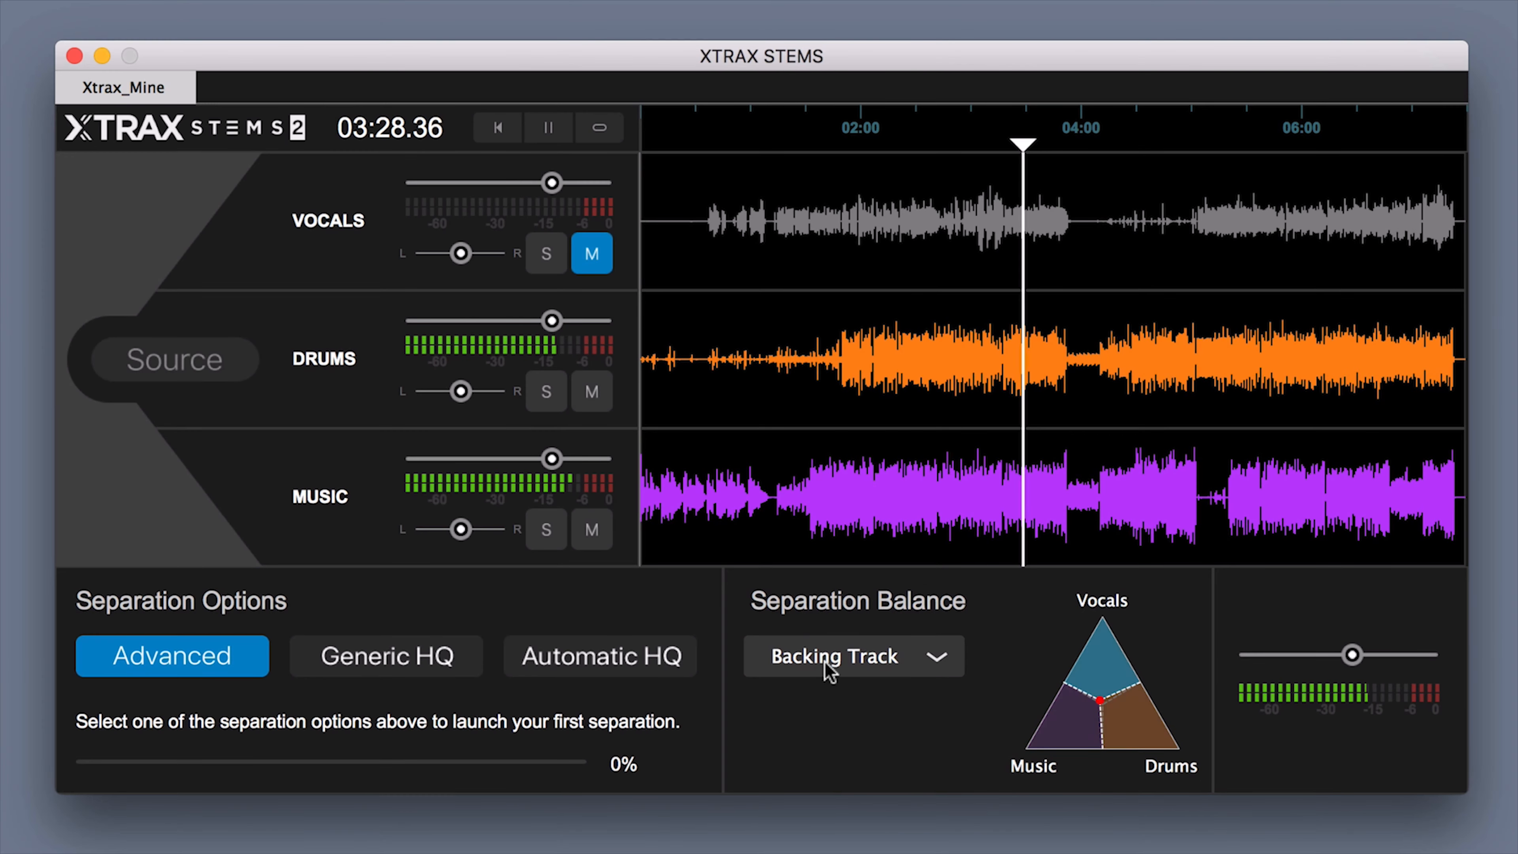
Step: Reset the separation balance to the Default preset
left_click(828, 669)
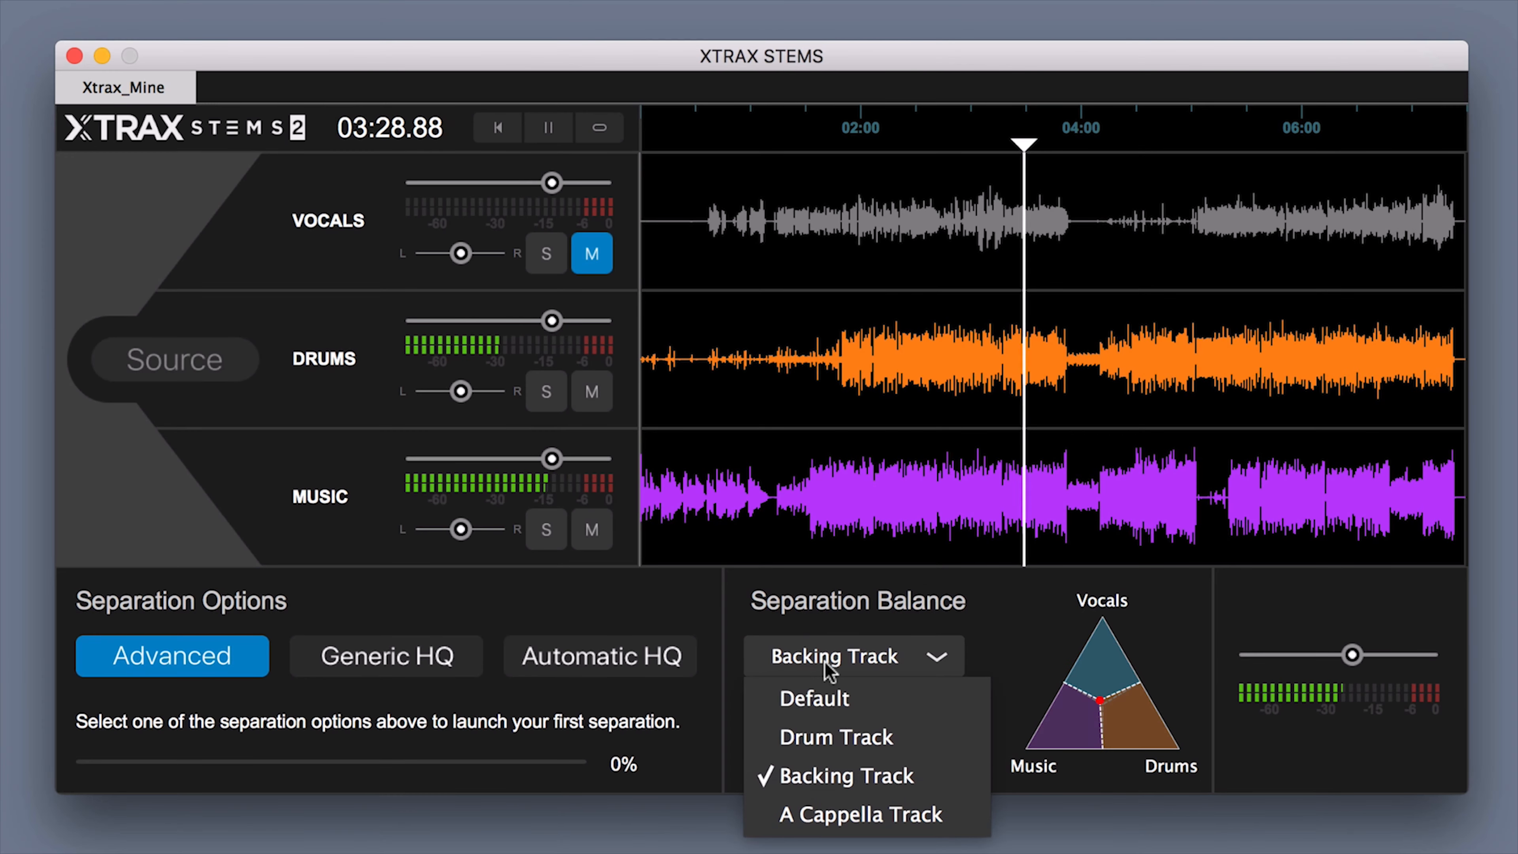
left_click(830, 702)
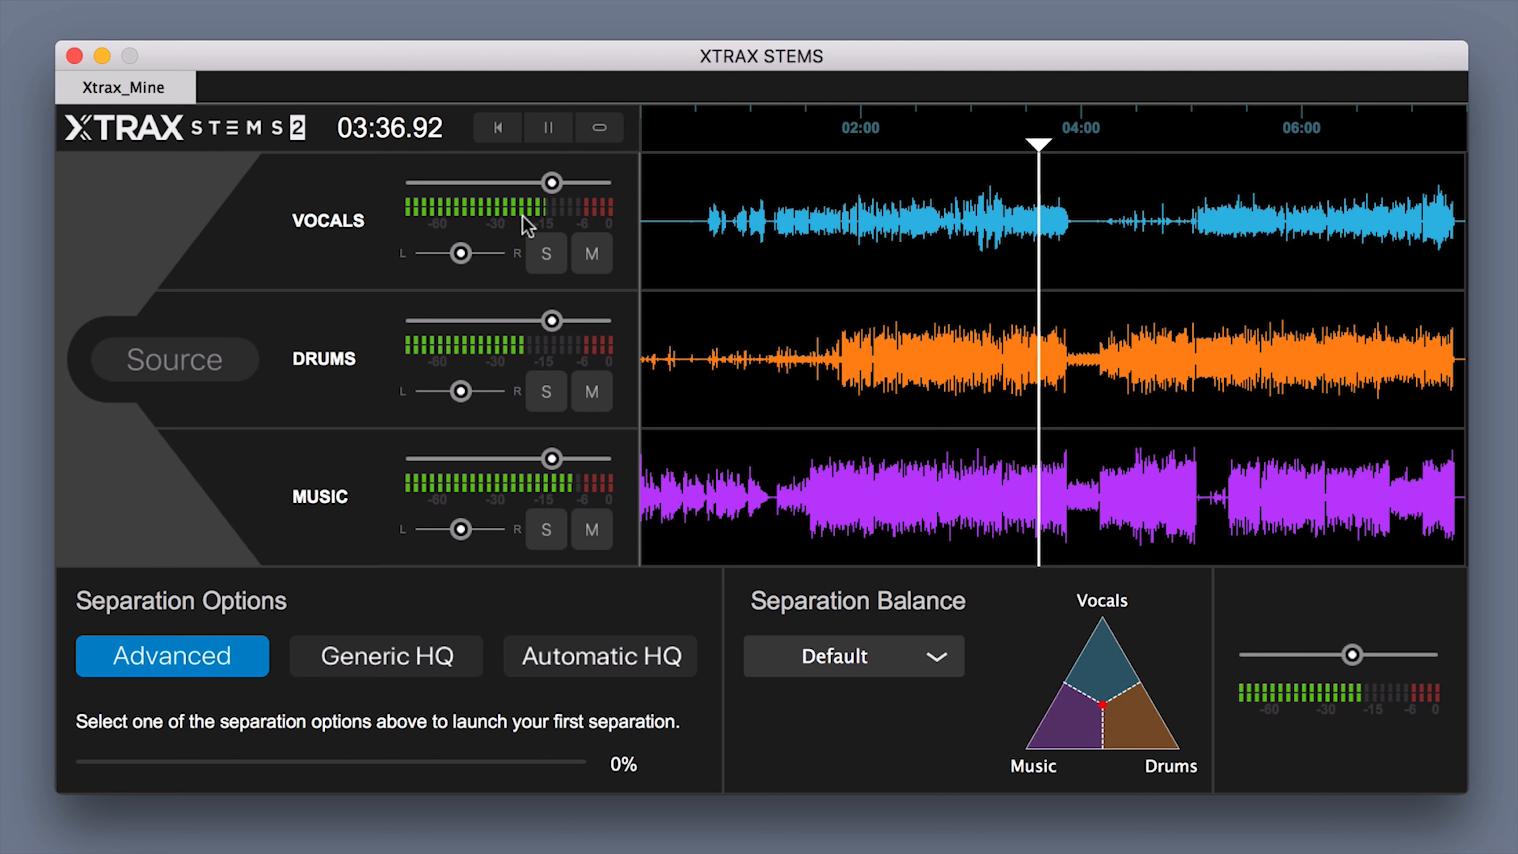
Step: Lower the vocals volume fully and restore it to about two thirds, and reduce the music volume to about one third
left_click_drag(535, 182, 408, 202)
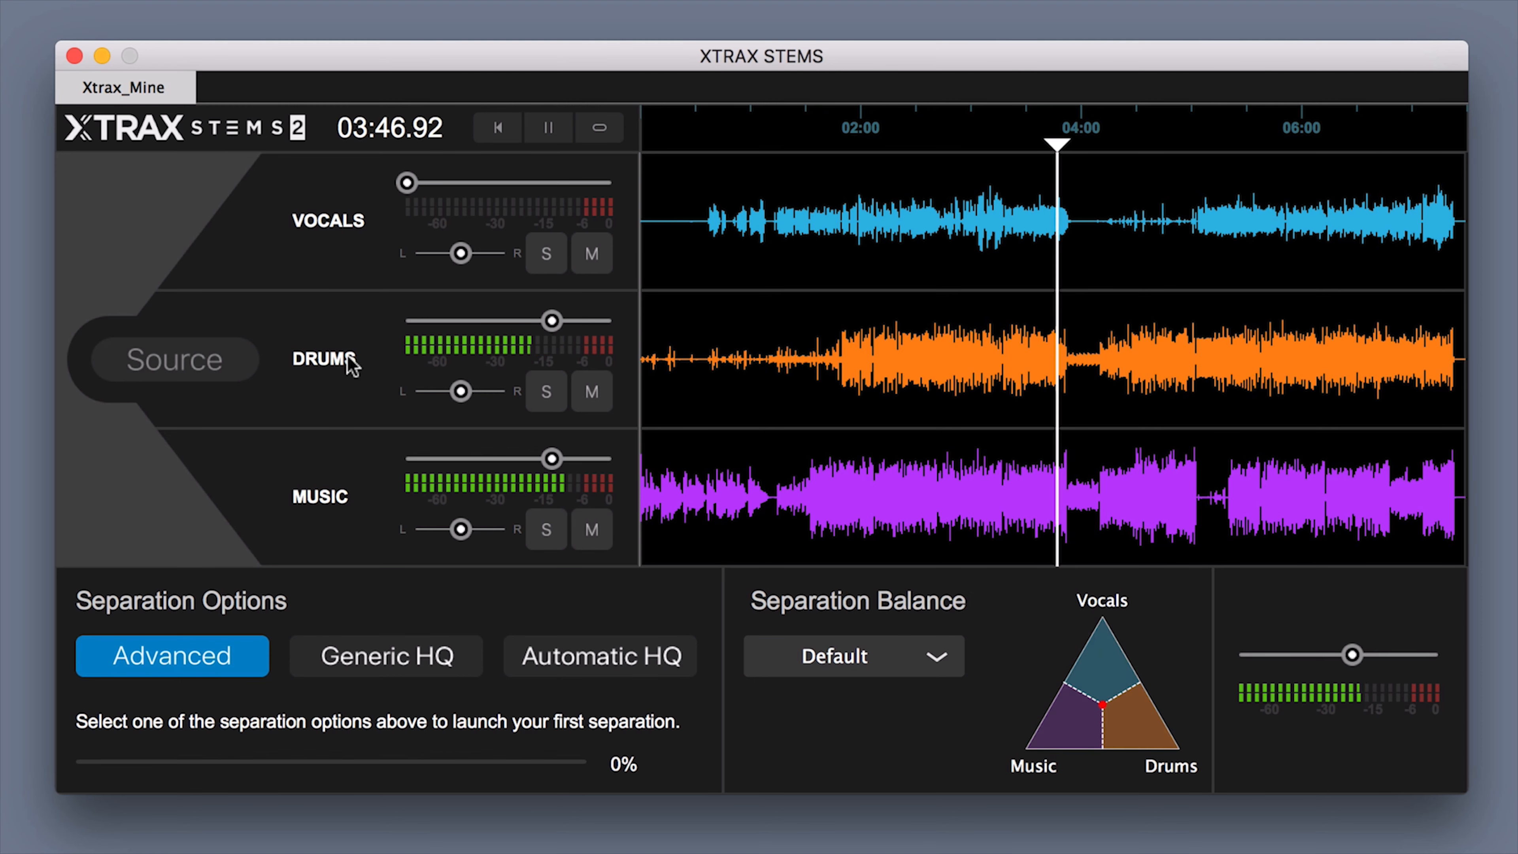
left_click_drag(414, 197, 542, 210)
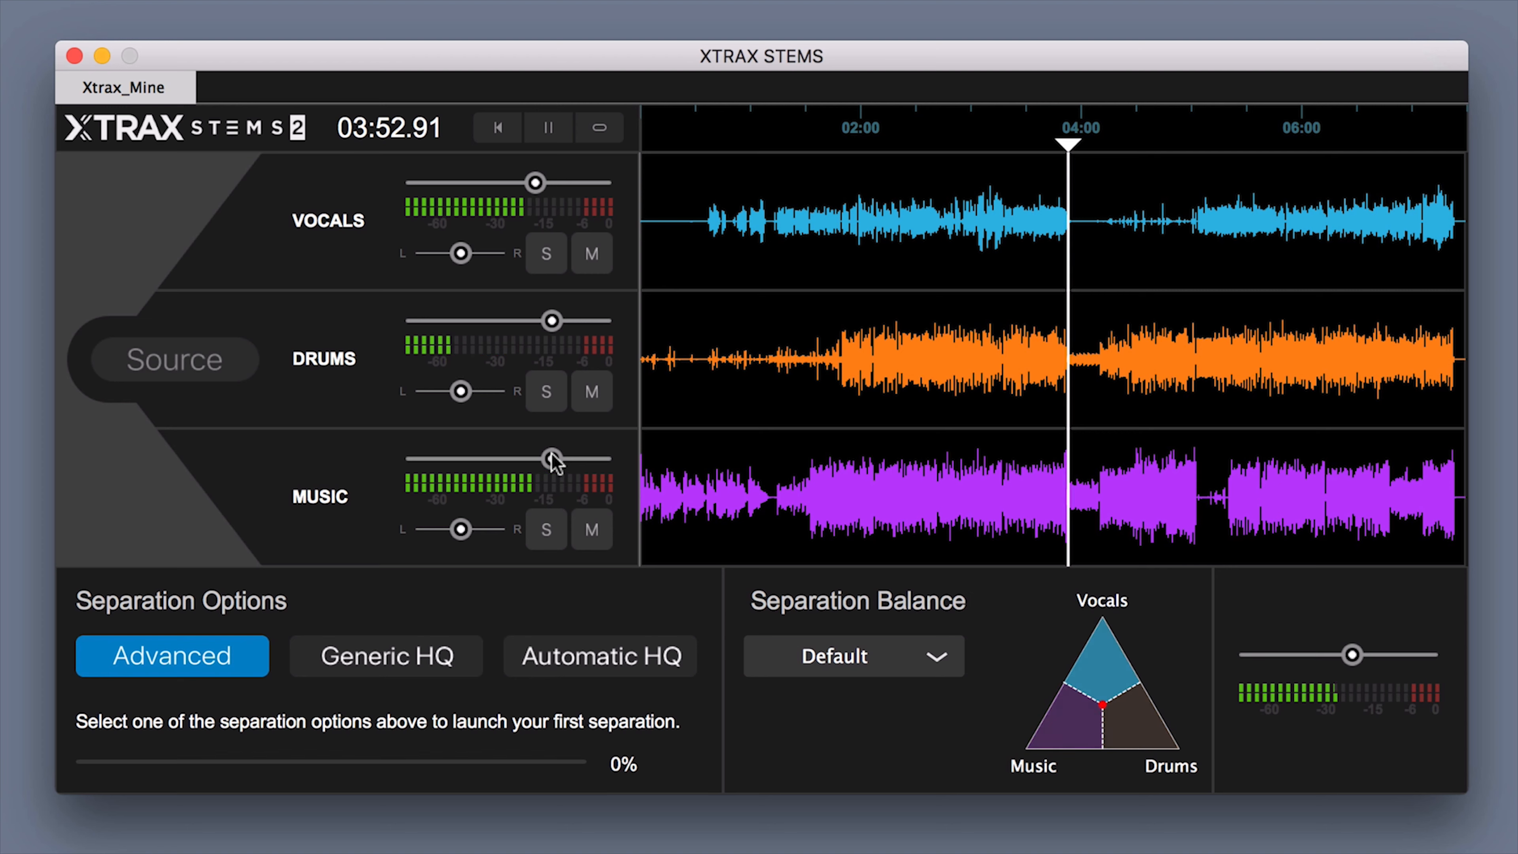
left_click_drag(555, 462, 475, 471)
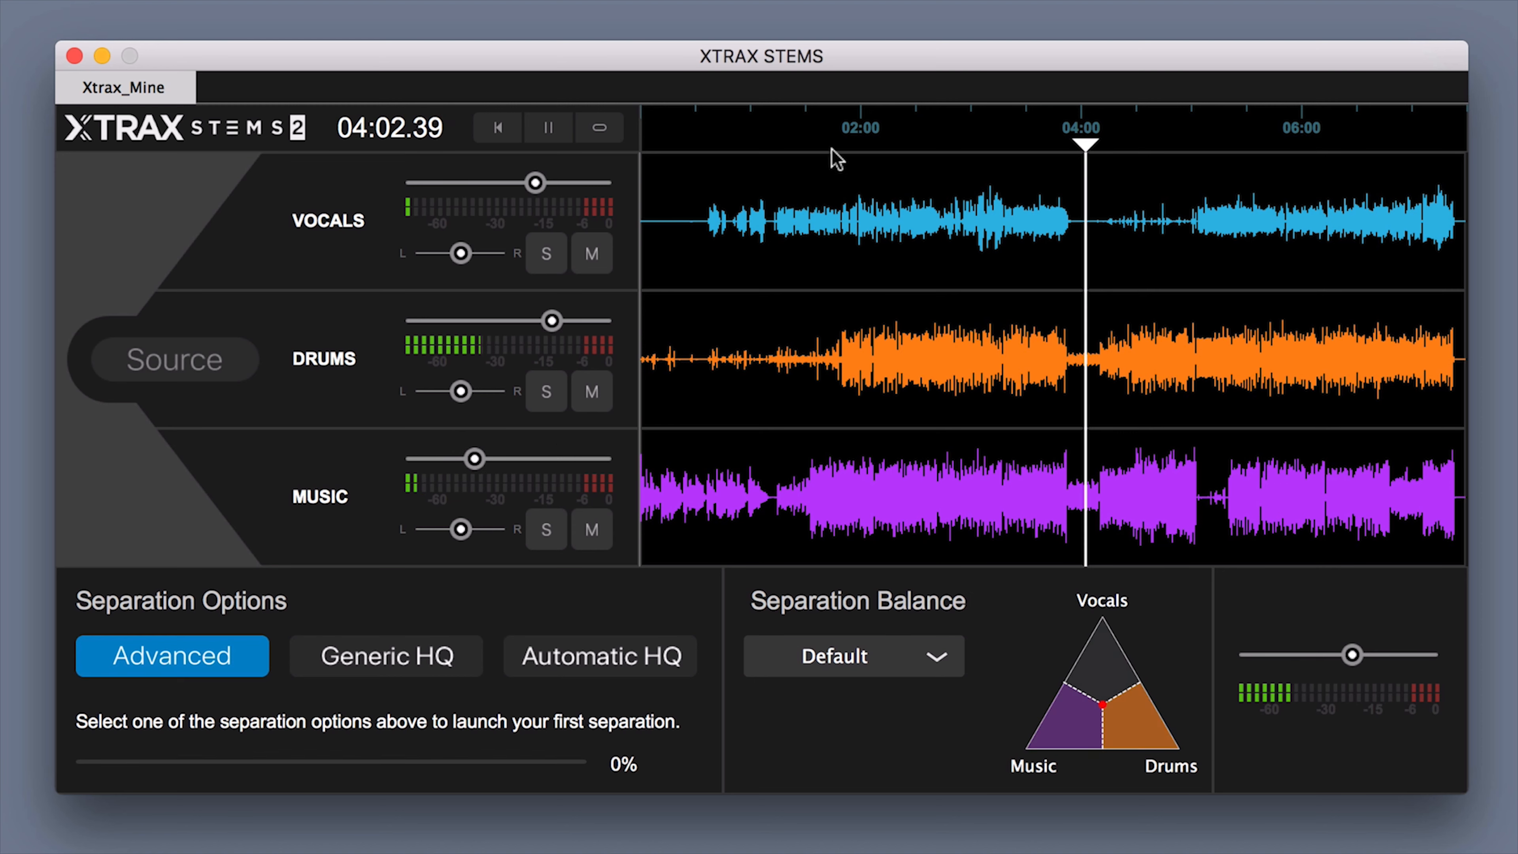
Step: Mark the range from about 02:00 to 03:30 on the timeline and loop its playback
left_click(868, 141)
left_click_drag(861, 120, 1028, 125)
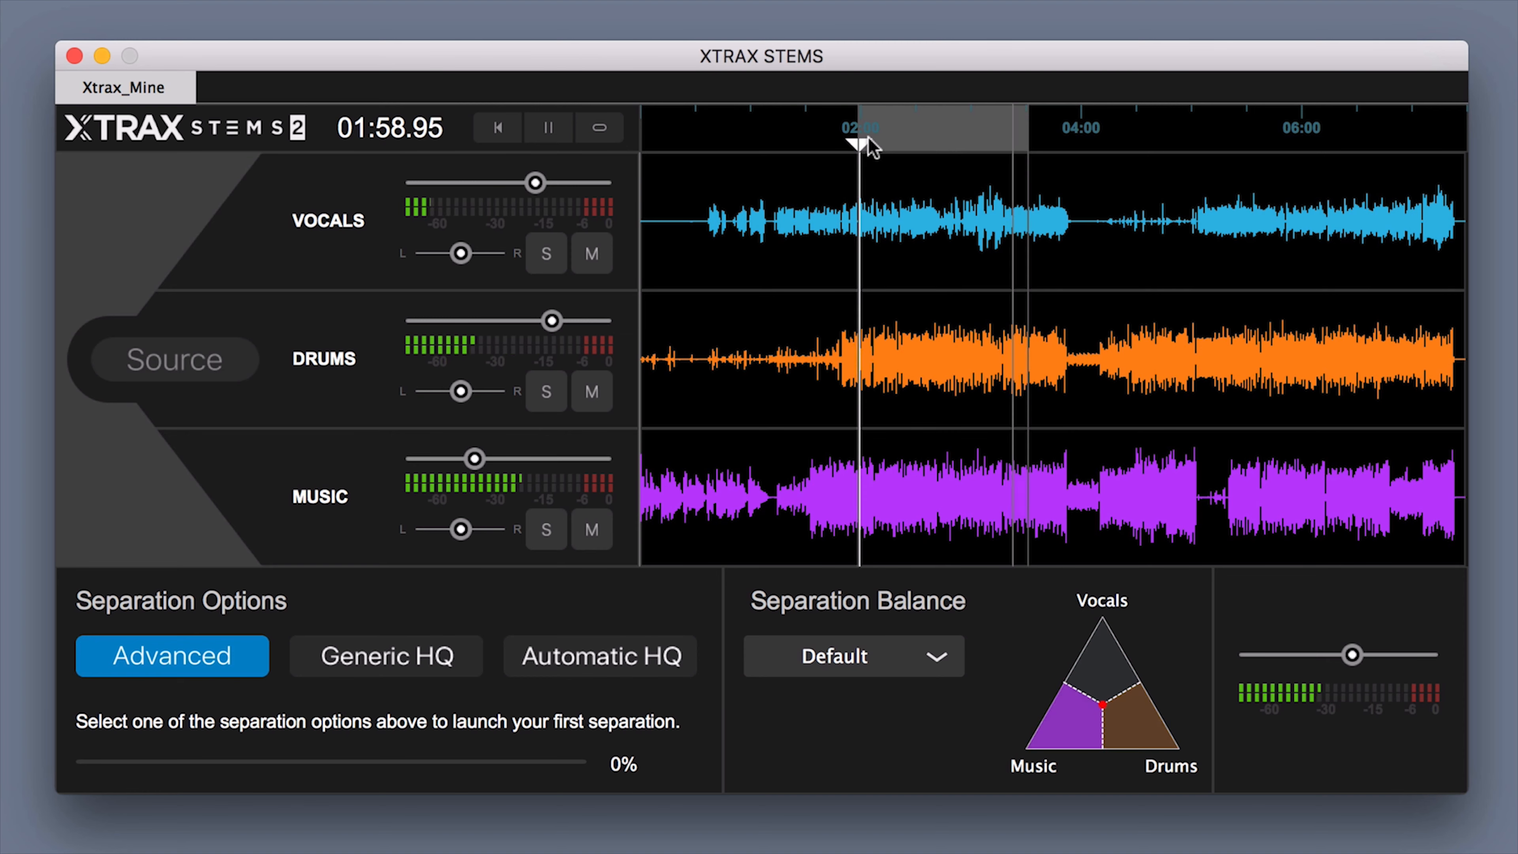
left_click(611, 133)
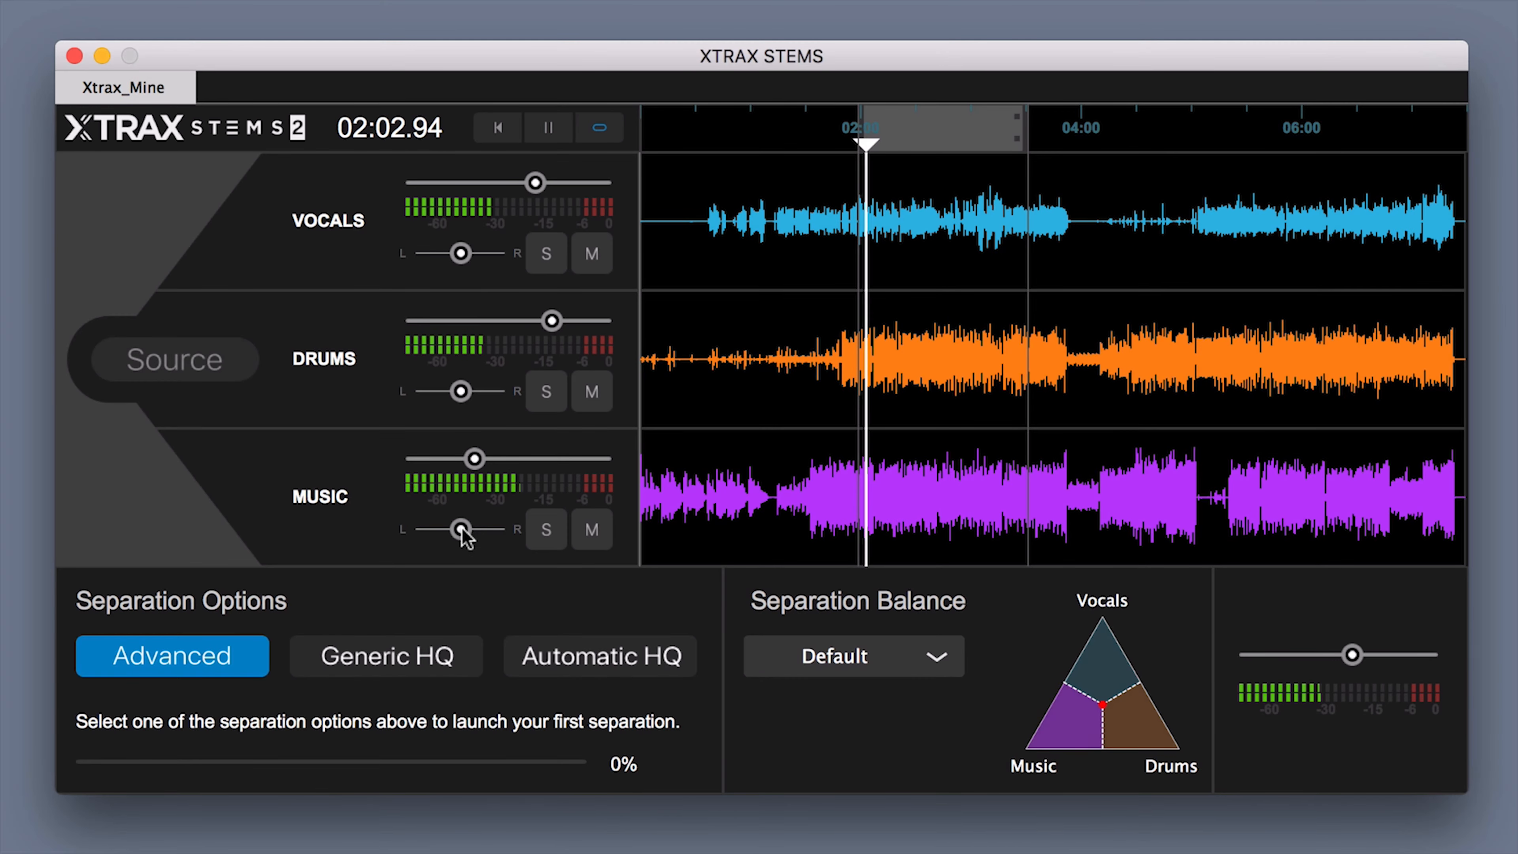
Step: Raise the music volume to about half, and pan the music nearly hard right and the drums nearly hard left
left_click_drag(474, 459, 502, 459)
left_click_drag(461, 530, 499, 529)
left_click_drag(460, 392, 425, 393)
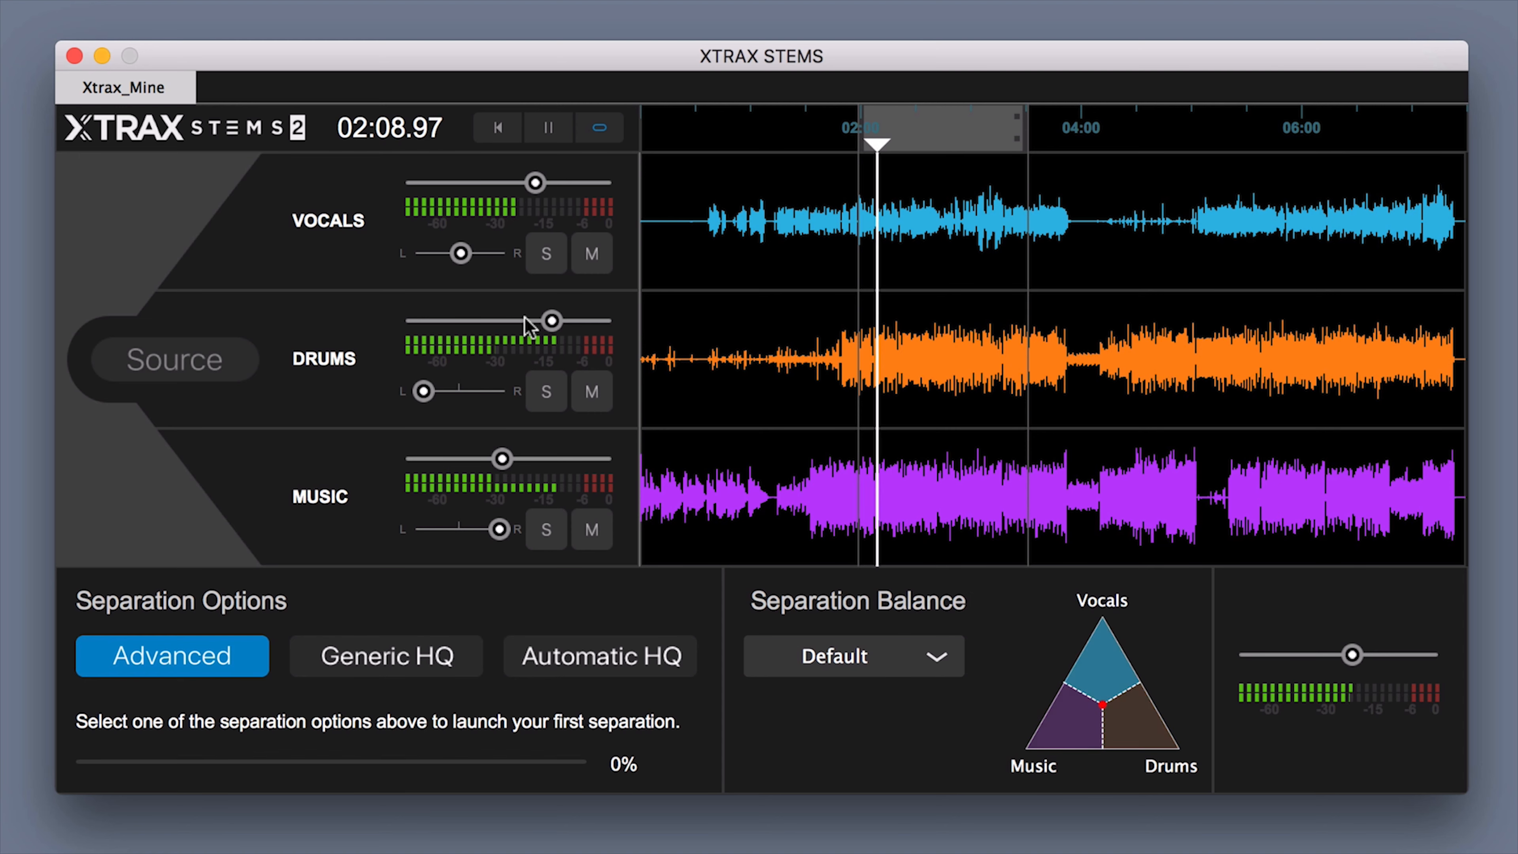
Step: Mute the vocals and return the drums and music panning to the centre
left_click(590, 255)
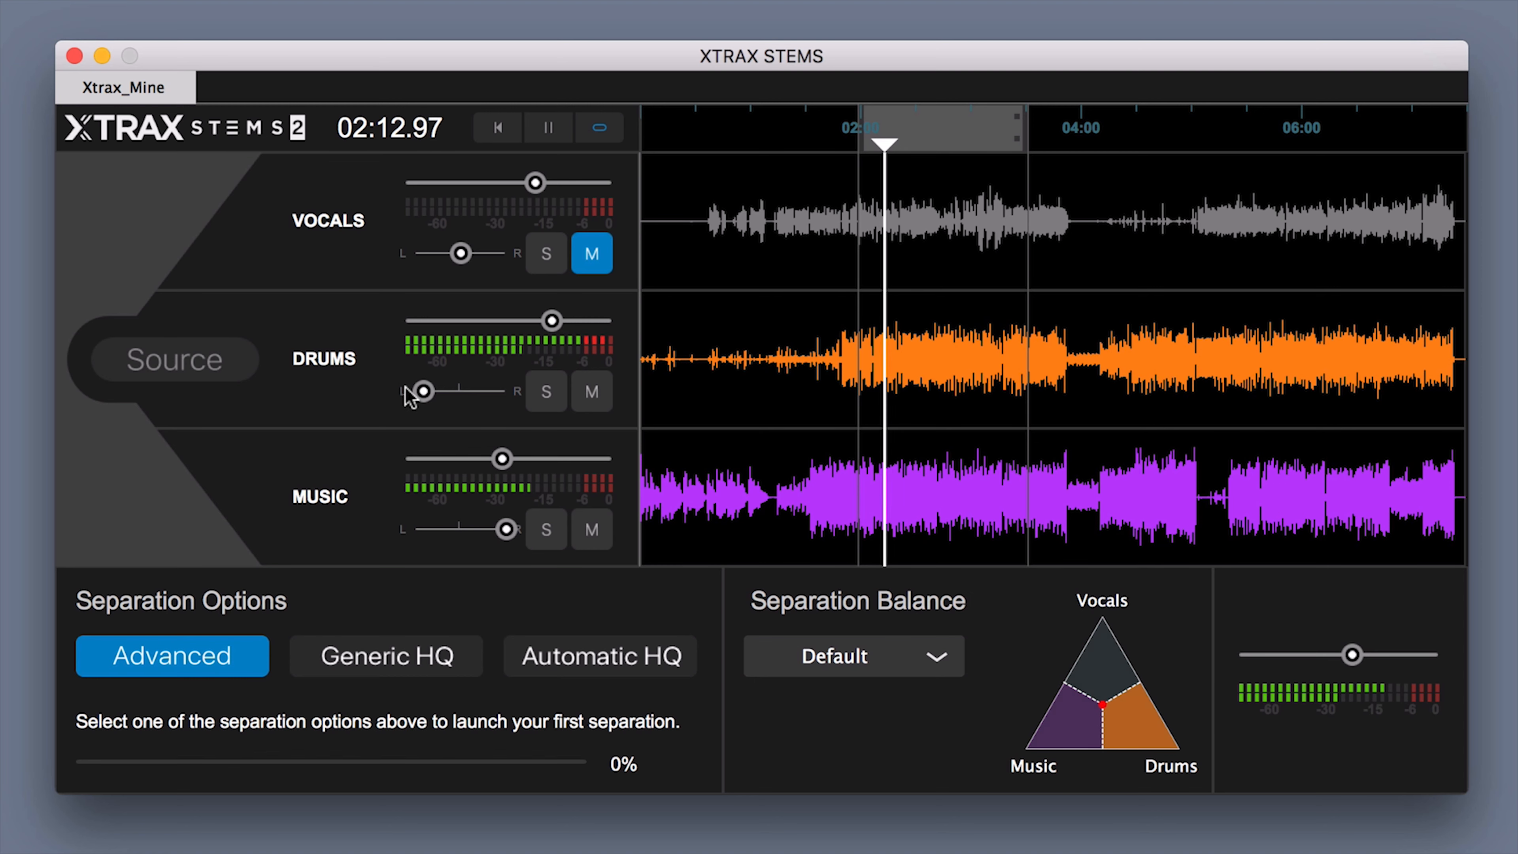
left_click_drag(505, 529, 437, 529)
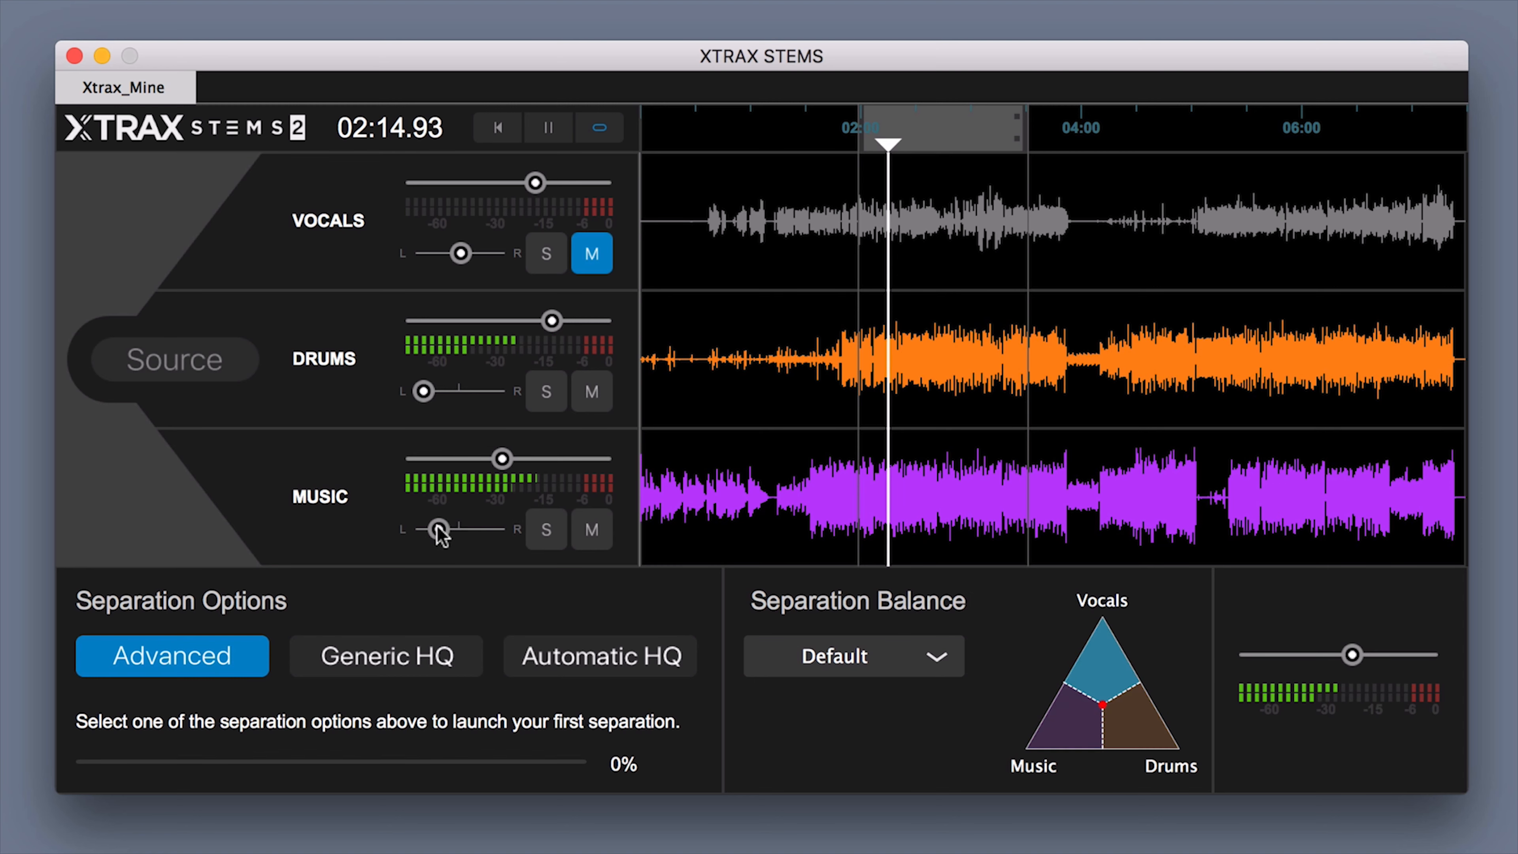
left_click_drag(414, 386, 463, 396)
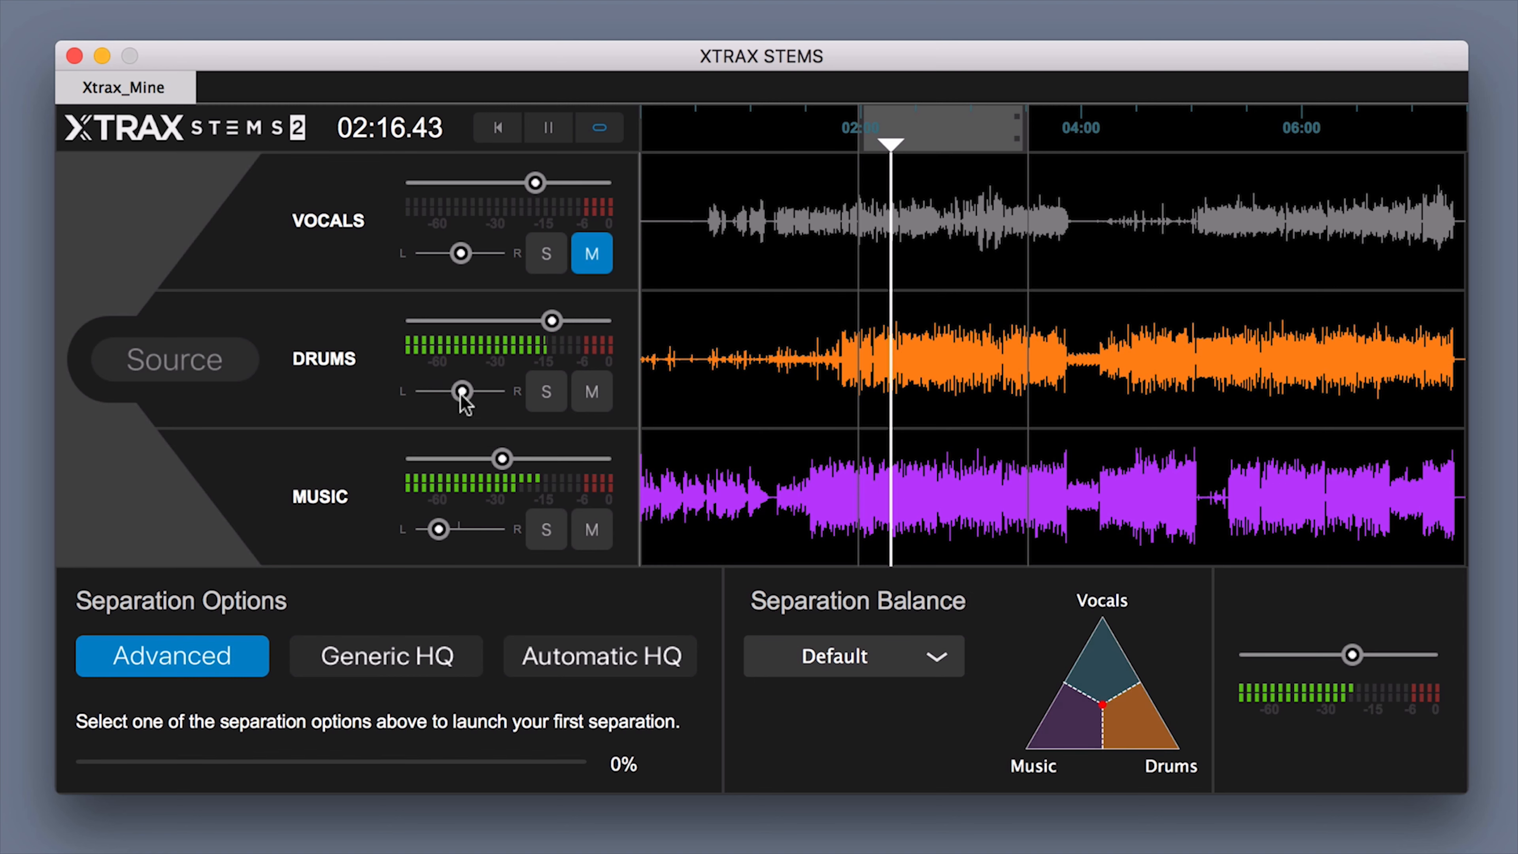
double_click(439, 530)
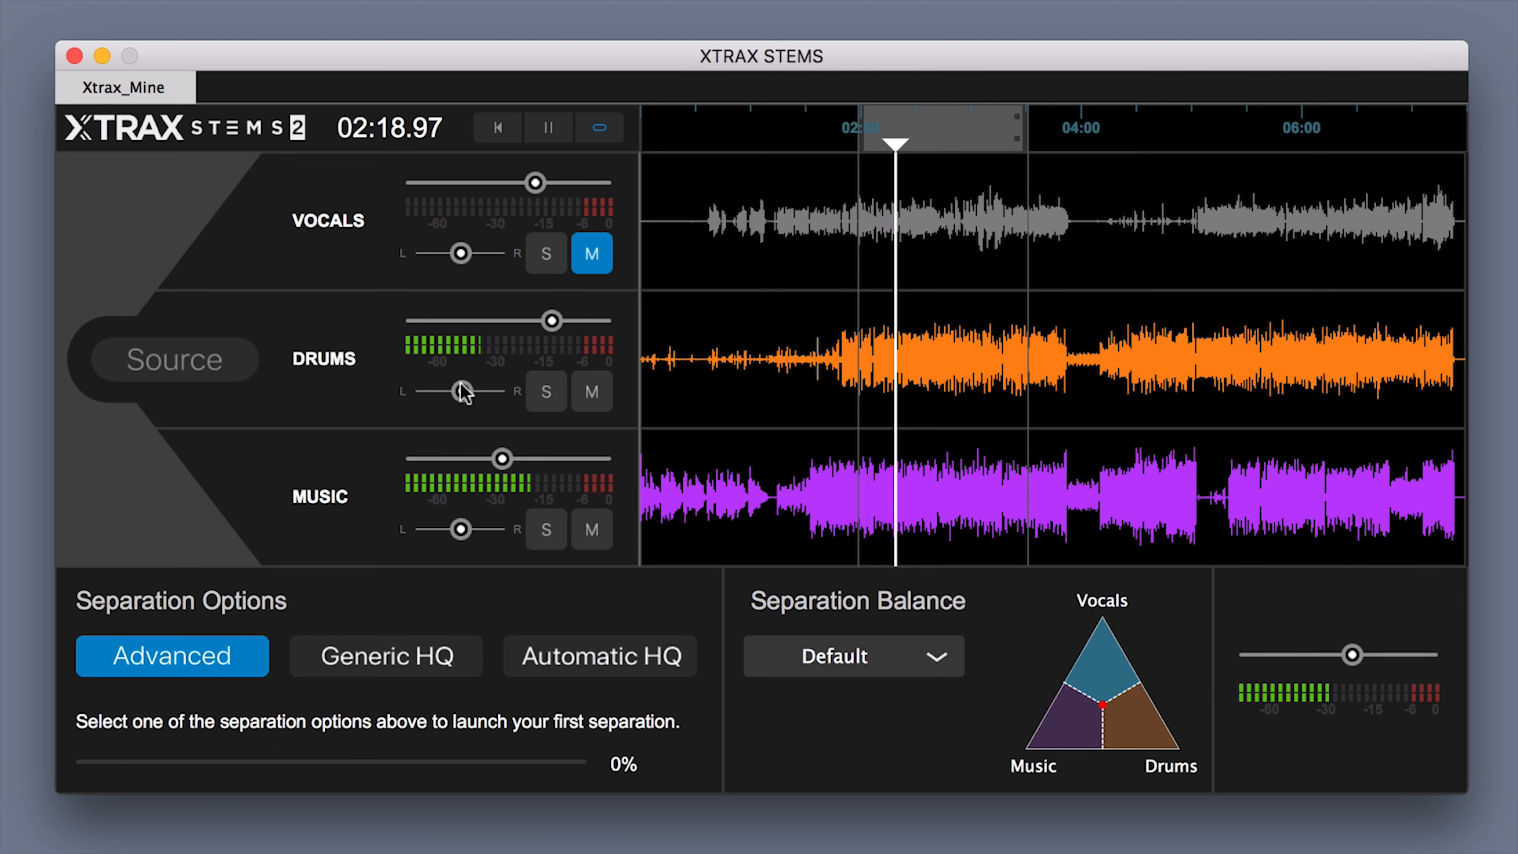
Step: Raise the music volume to about 70 percent, lower the drums to about 20 percent, and shift the separation balance toward Music
left_click_drag(502, 459, 538, 459)
left_click_drag(542, 320, 443, 320)
mouse_move(1103, 721)
left_mouse_down()
mouse_move(1058, 724)
mouse_move(1108, 727)
mouse_move(1133, 670)
mouse_move(1098, 625)
mouse_move(1075, 722)
mouse_move(1144, 748)
mouse_move(1088, 615)
mouse_move(1060, 774)
mouse_move(1110, 680)
mouse_move(1104, 661)
mouse_move(1074, 718)
mouse_move(1086, 706)
left_mouse_up()
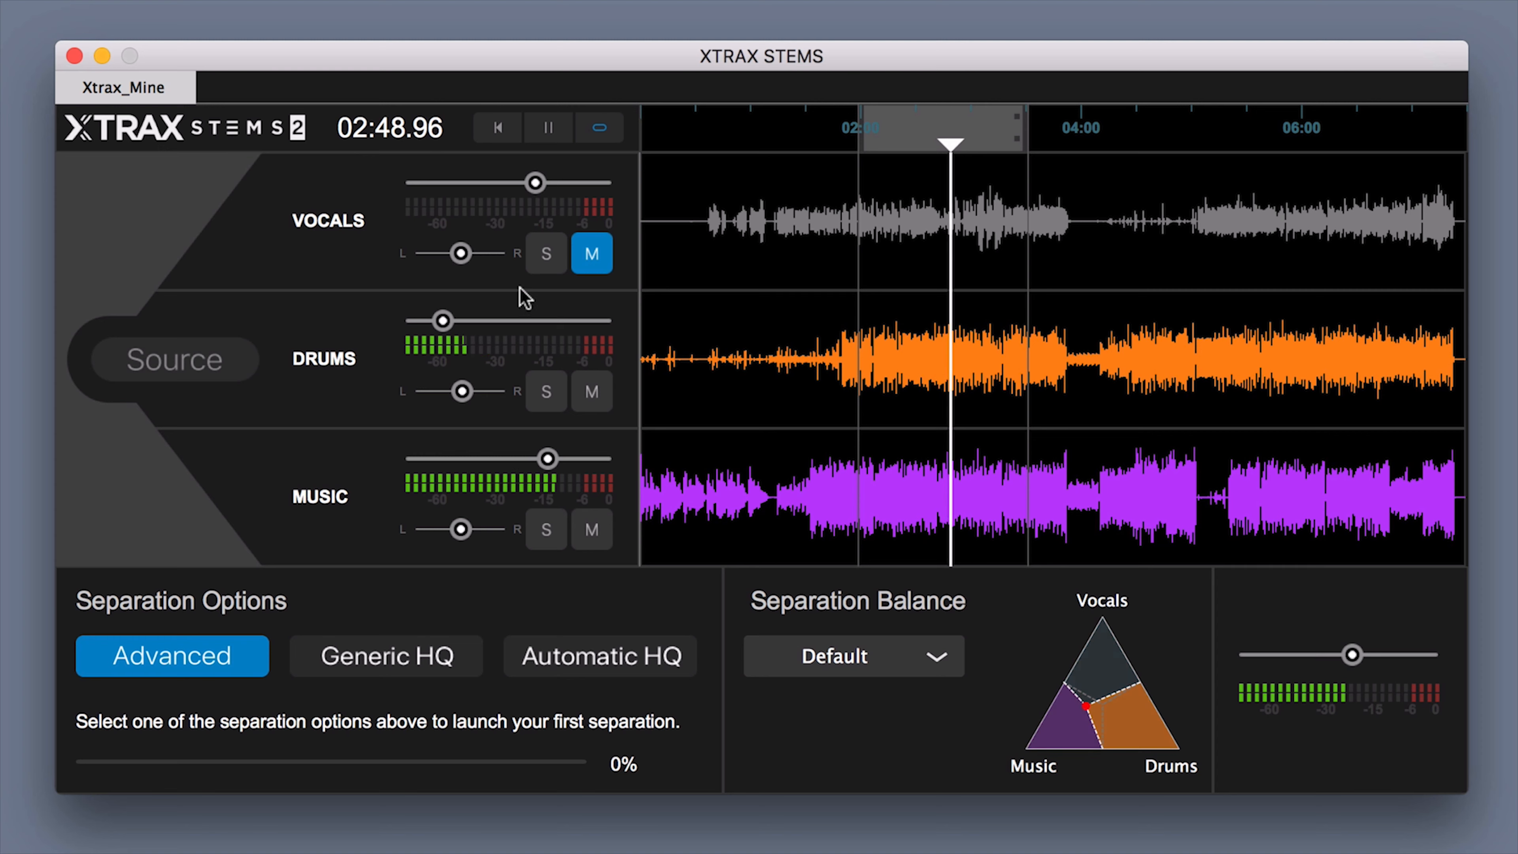
Step: Solo the vocals in both the Advanced and Generic HQ separations and compare the two, finishing on Generic HQ
left_click(545, 254)
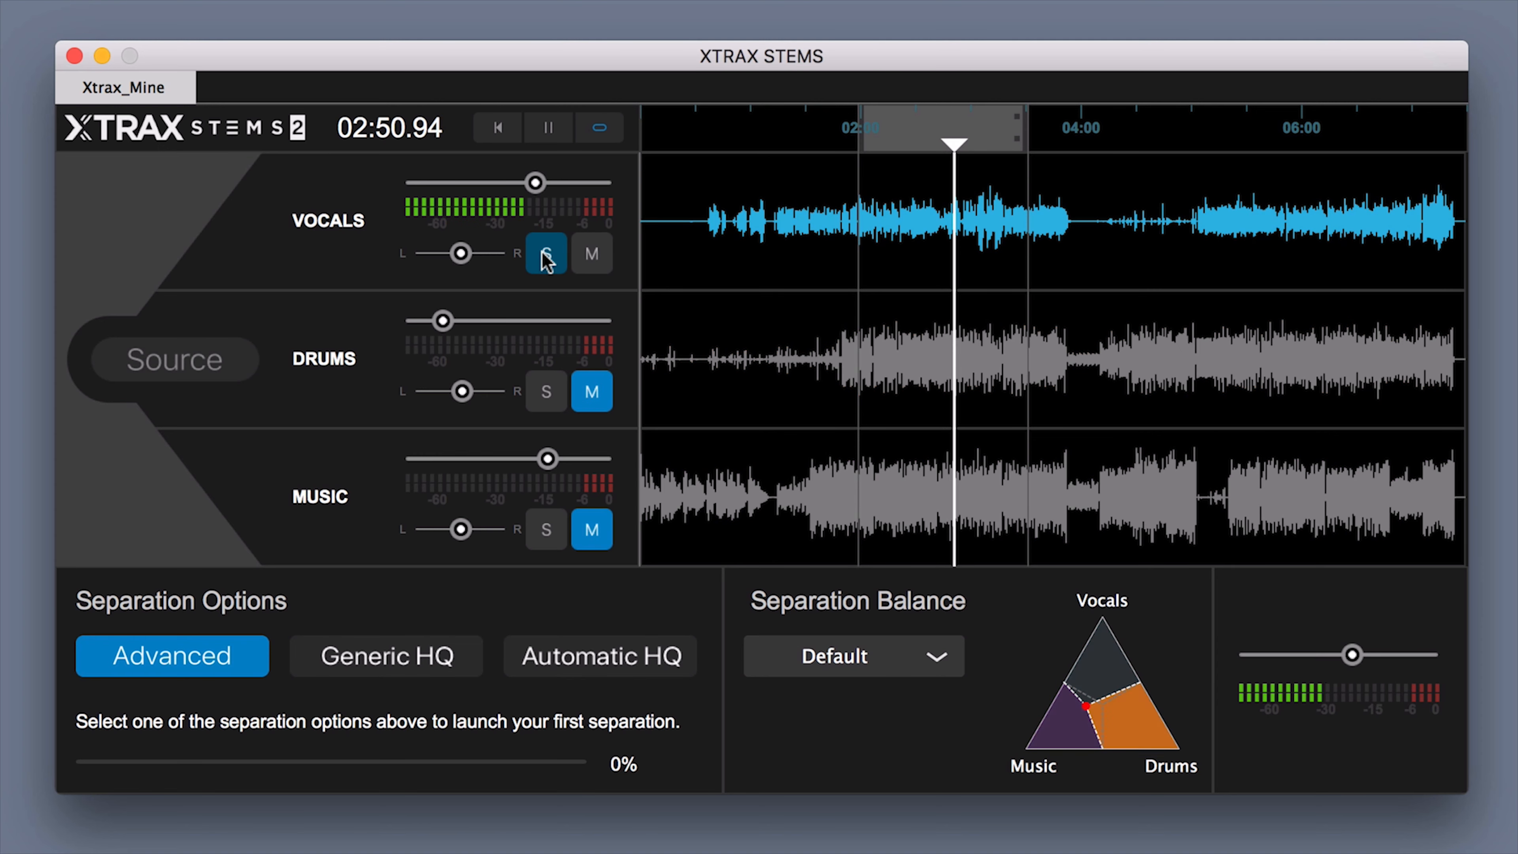
left_click(408, 671)
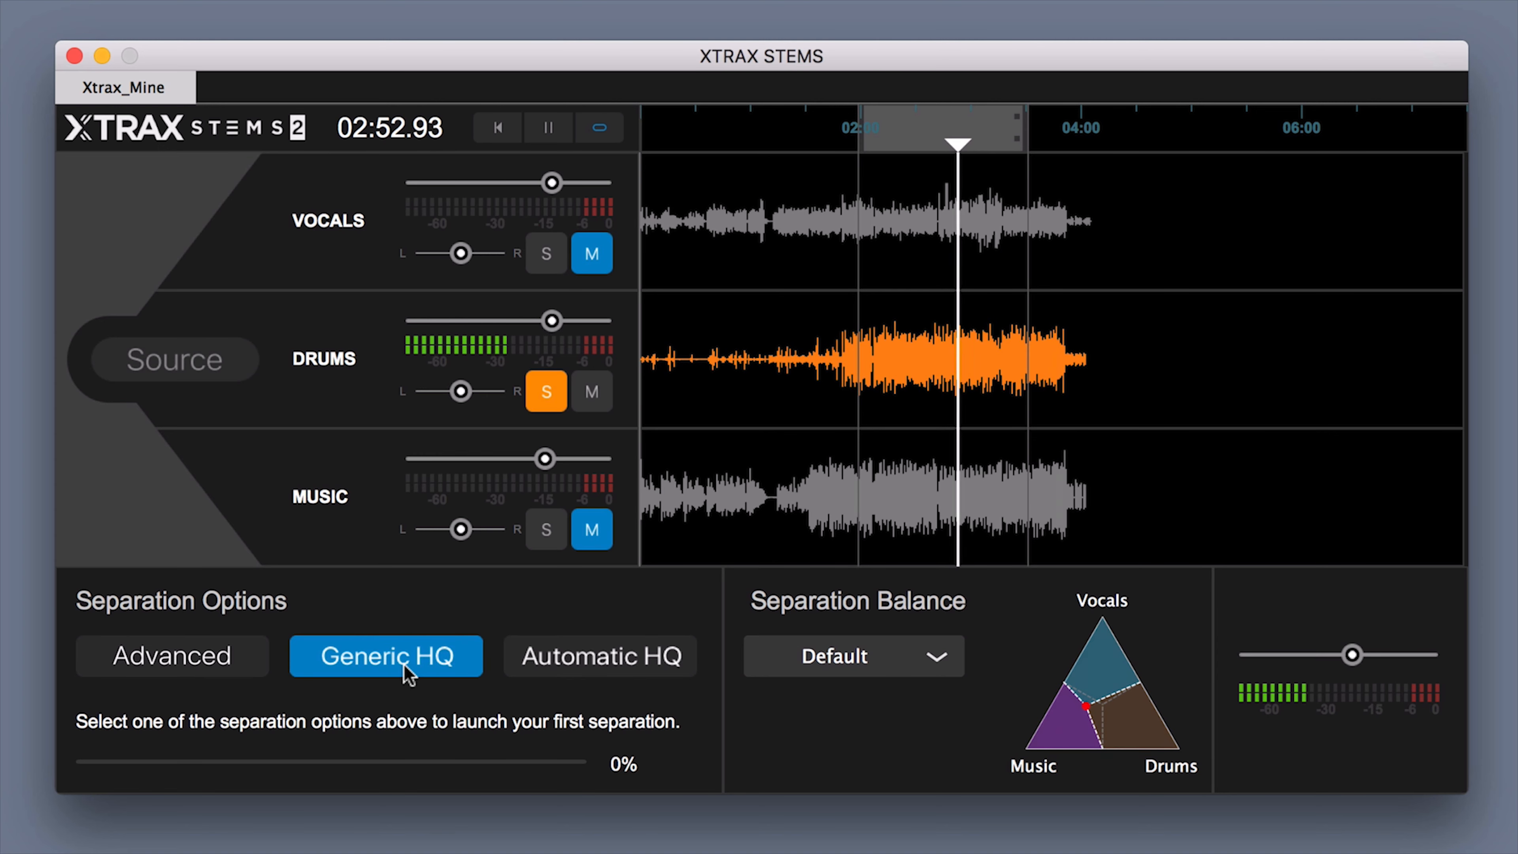
left_click(551, 254)
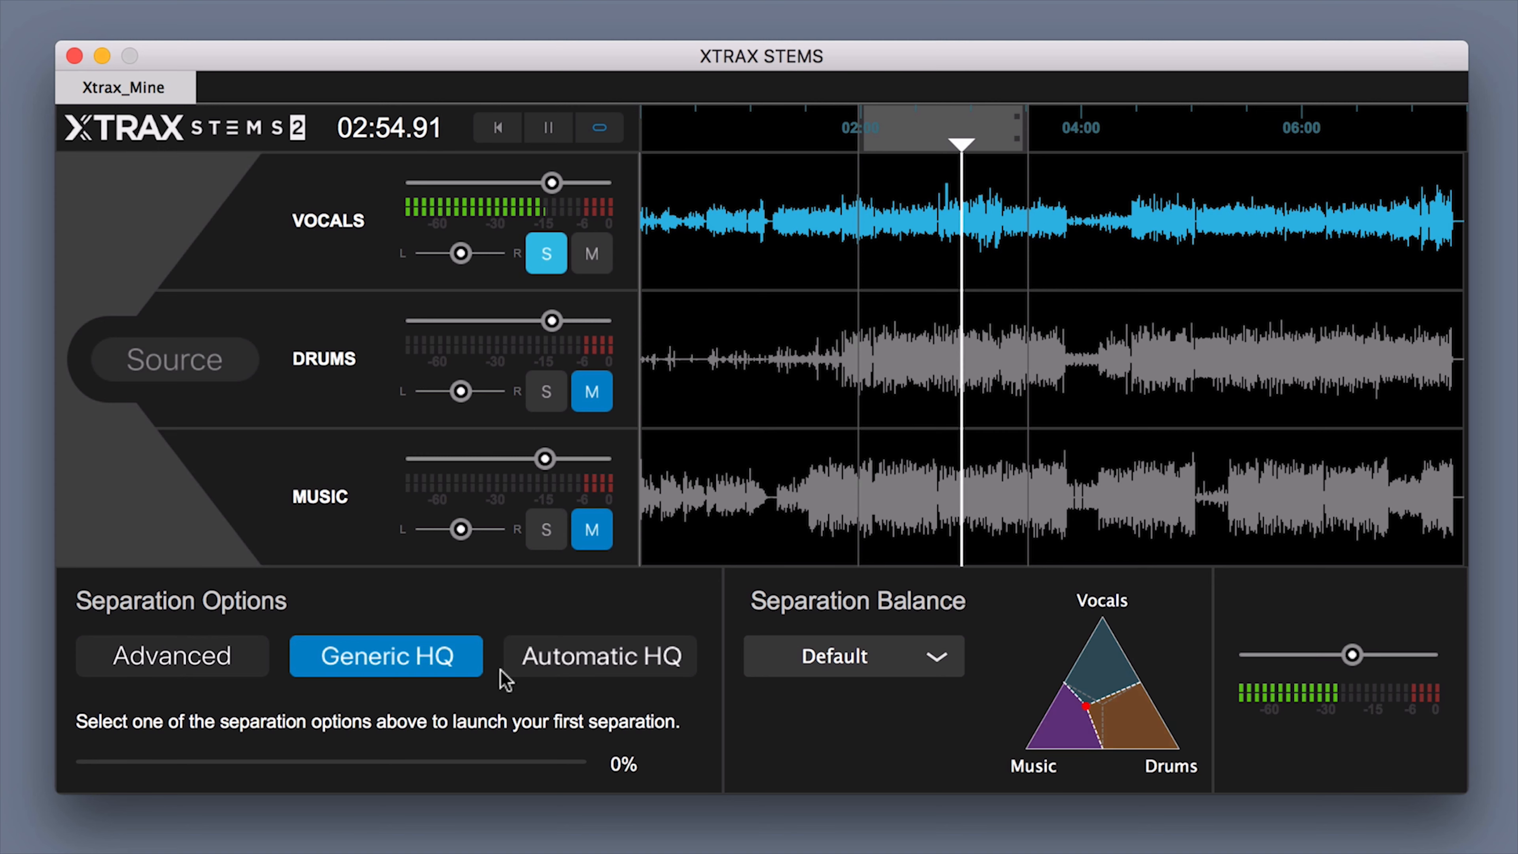
left_click(229, 660)
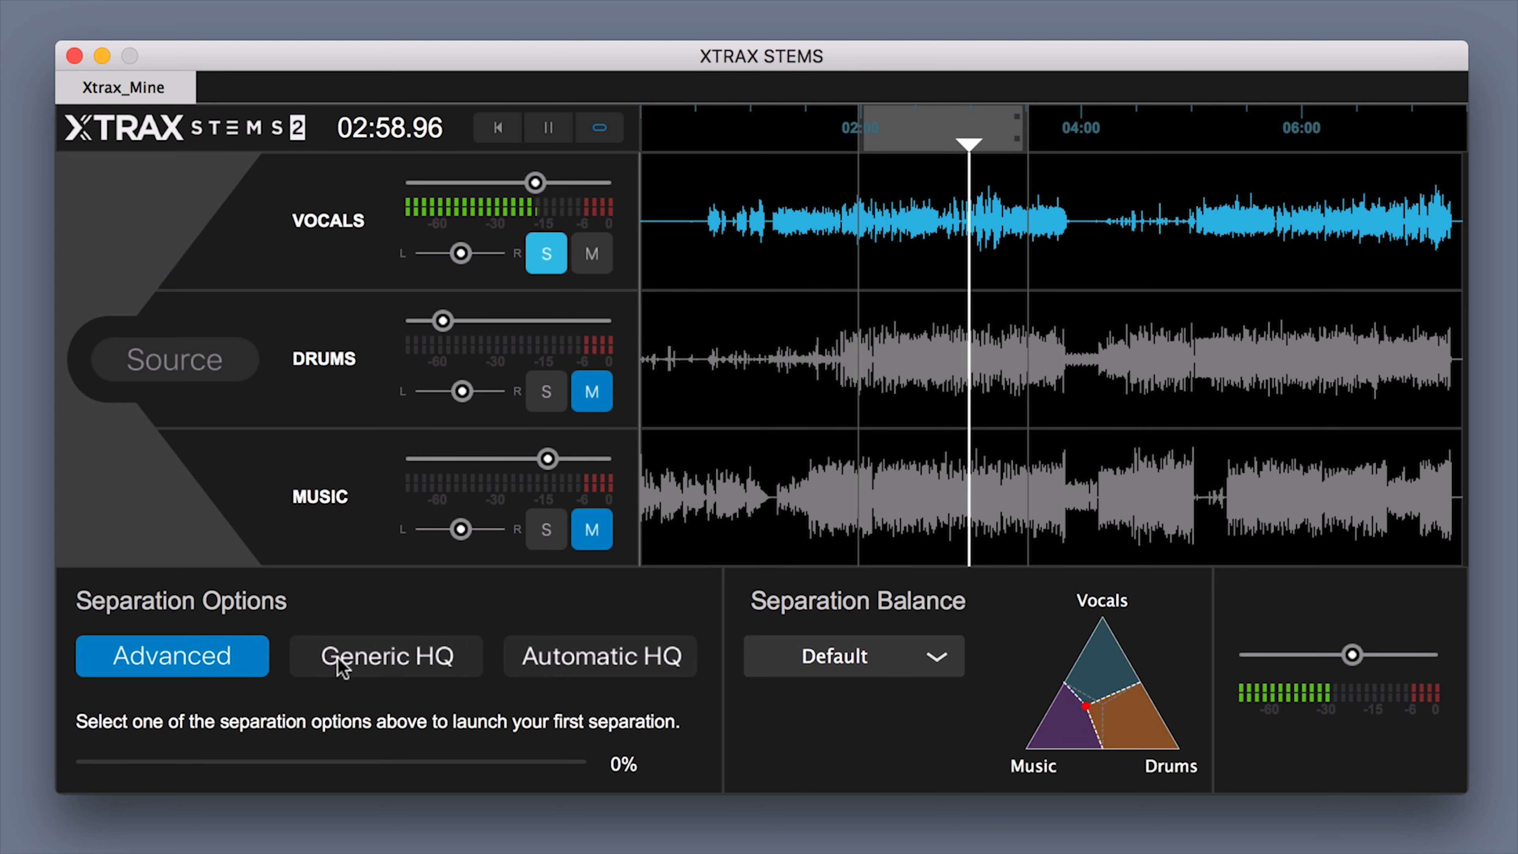
left_click(364, 658)
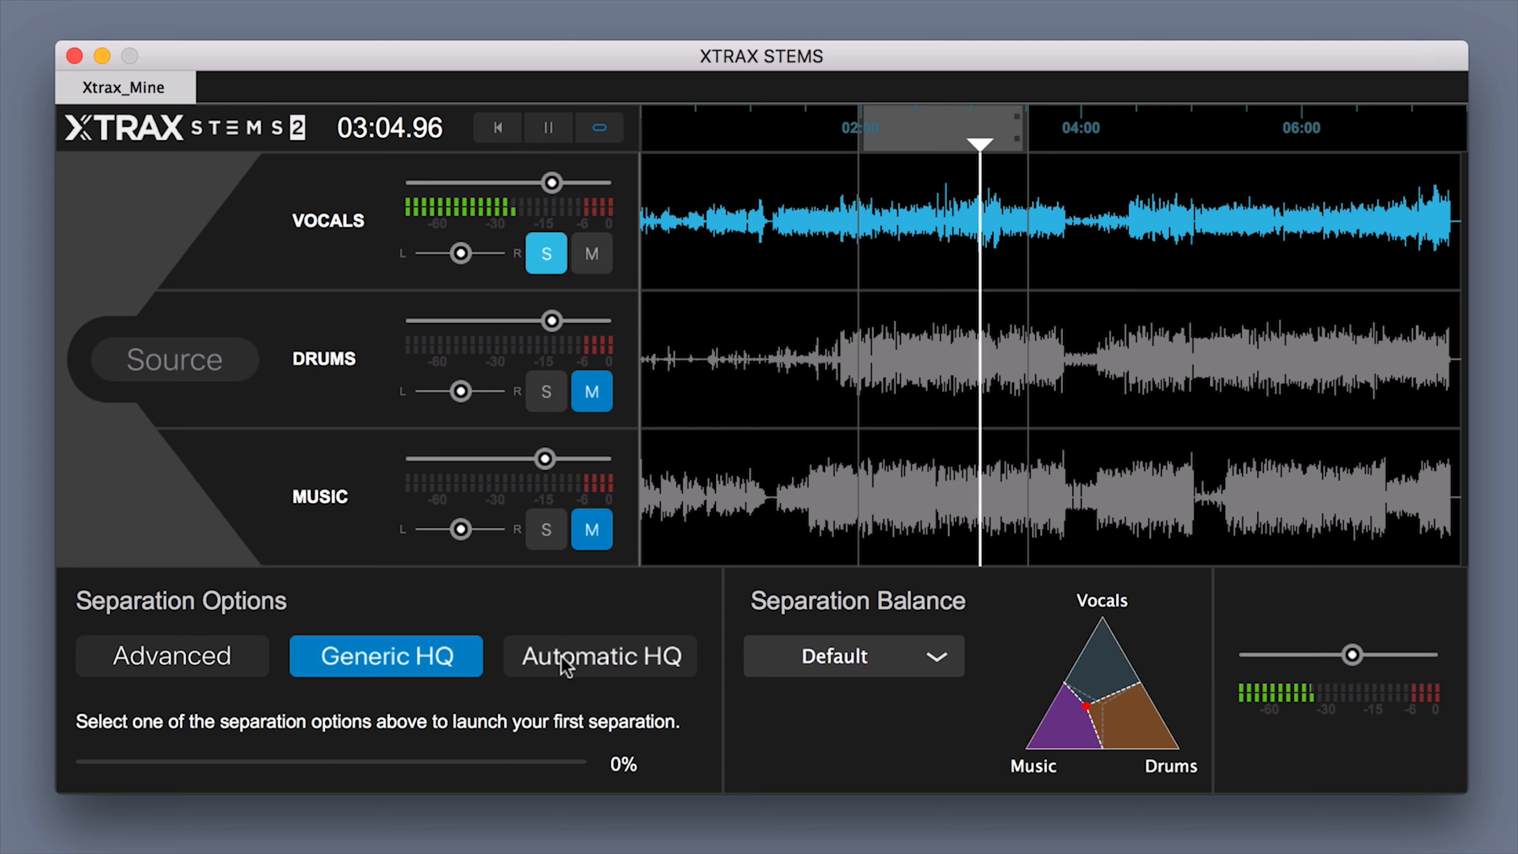
Step: Switch to the Automatic HQ separation with the vocals soloed, and move the separation balance point toward Drums
left_click(565, 661)
left_click(548, 254)
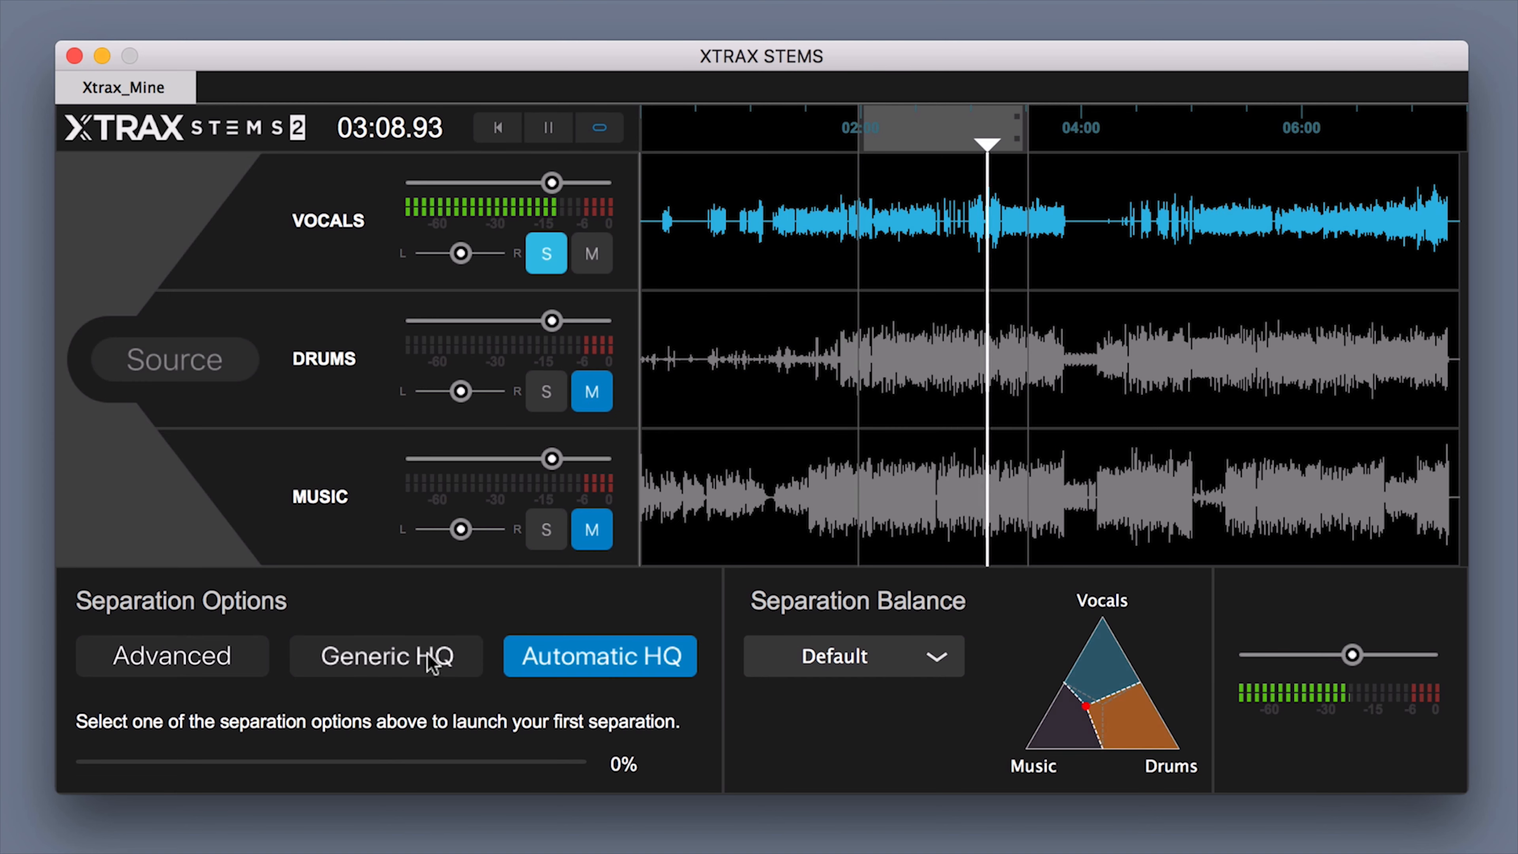
left_click_drag(1085, 717, 1142, 729)
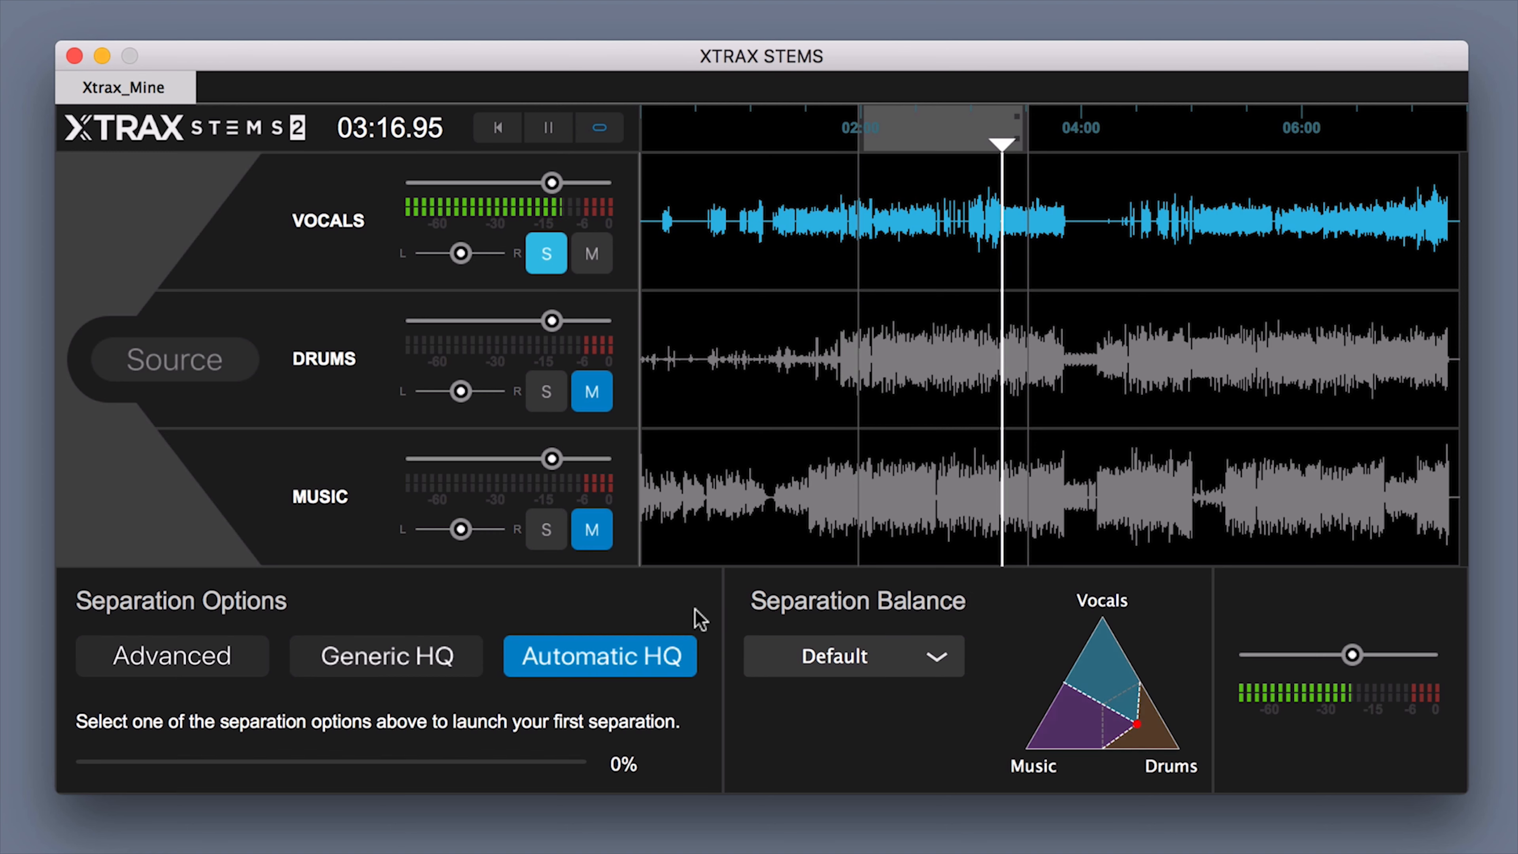
Step: Pause playback and unsolo the vocals so that the vocals, drums and music stems all sound together
key("space")
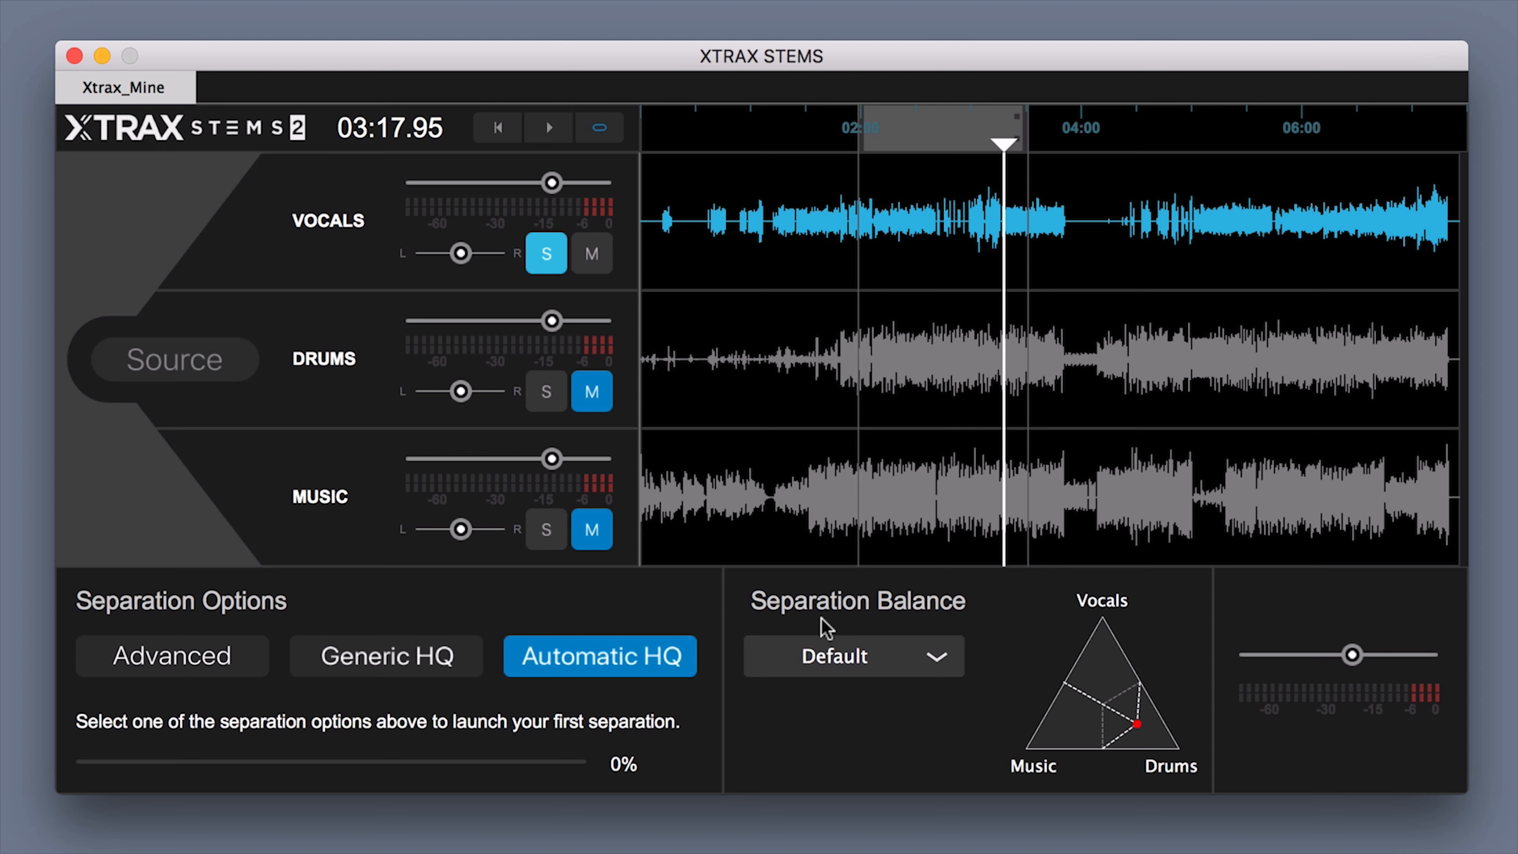
left_click(861, 671)
left_click(868, 698)
left_click(547, 253)
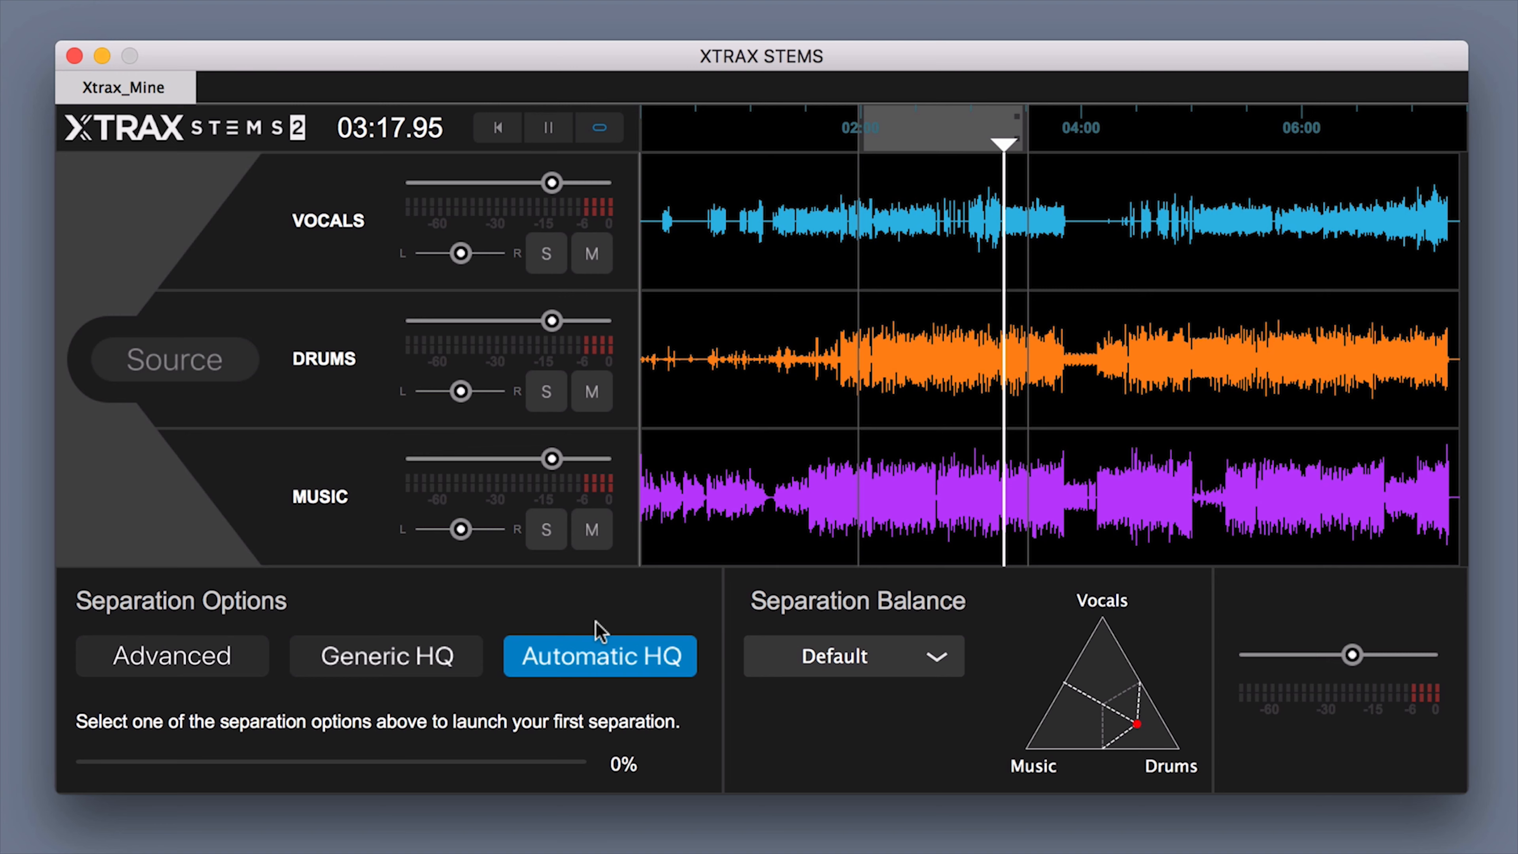
Step: Play all three stems, shift the separation balance point toward Vocals, and pause playback
key("space")
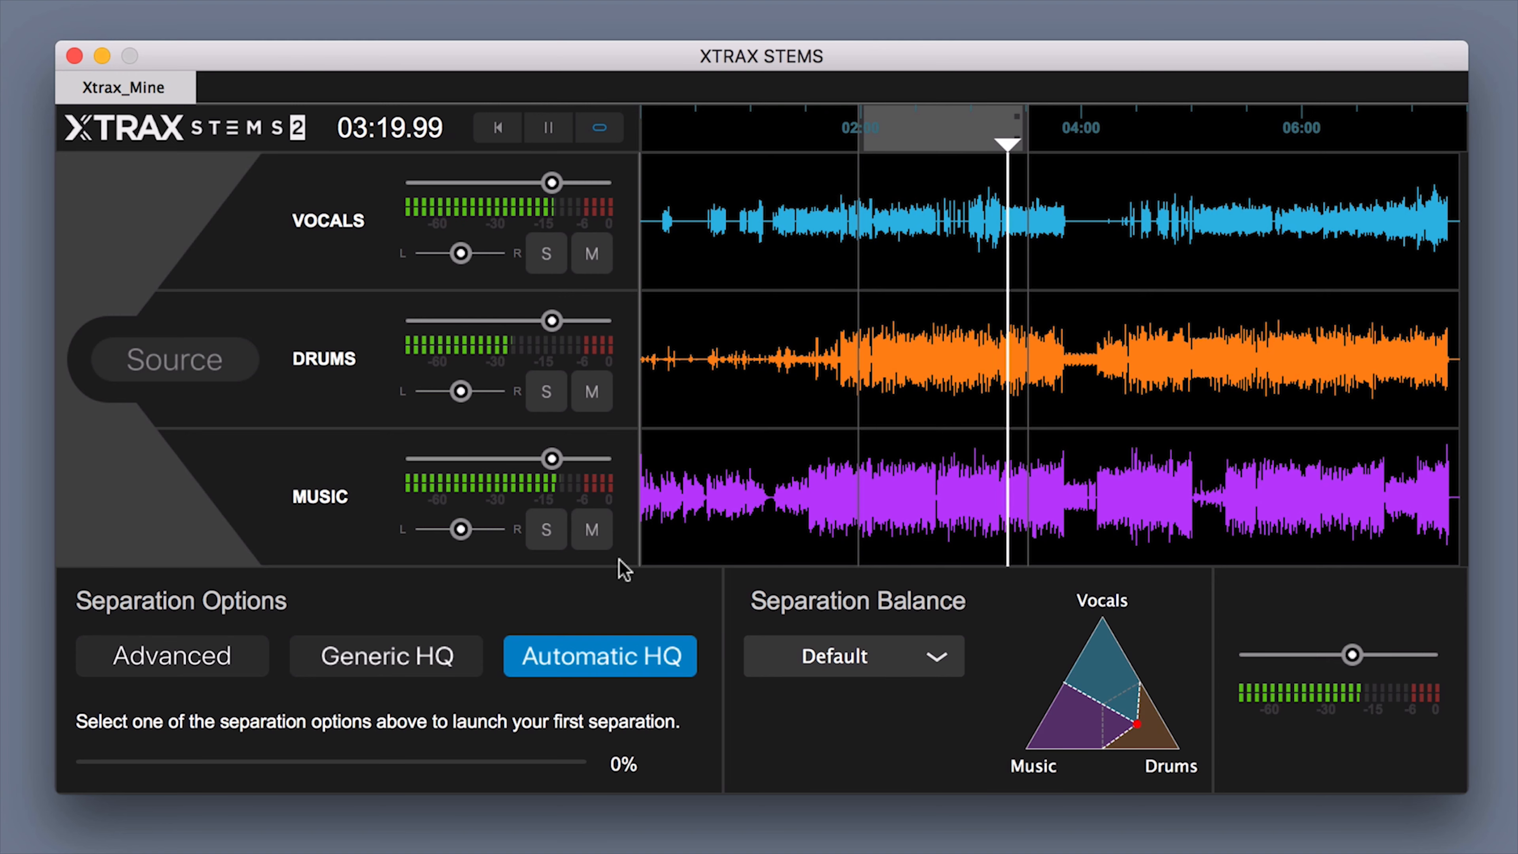
left_click(1099, 655)
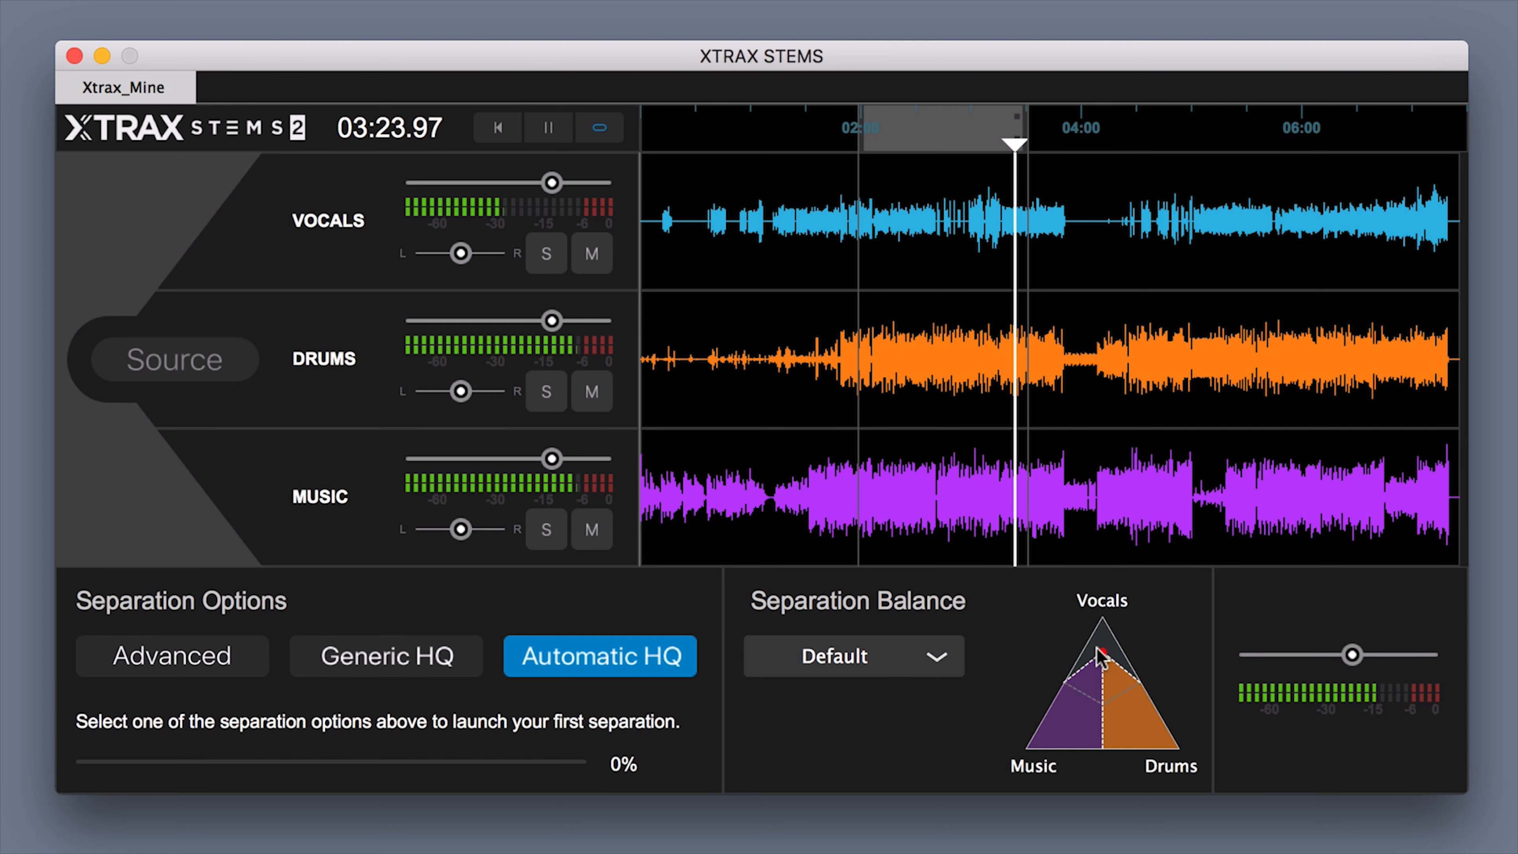
key("space")
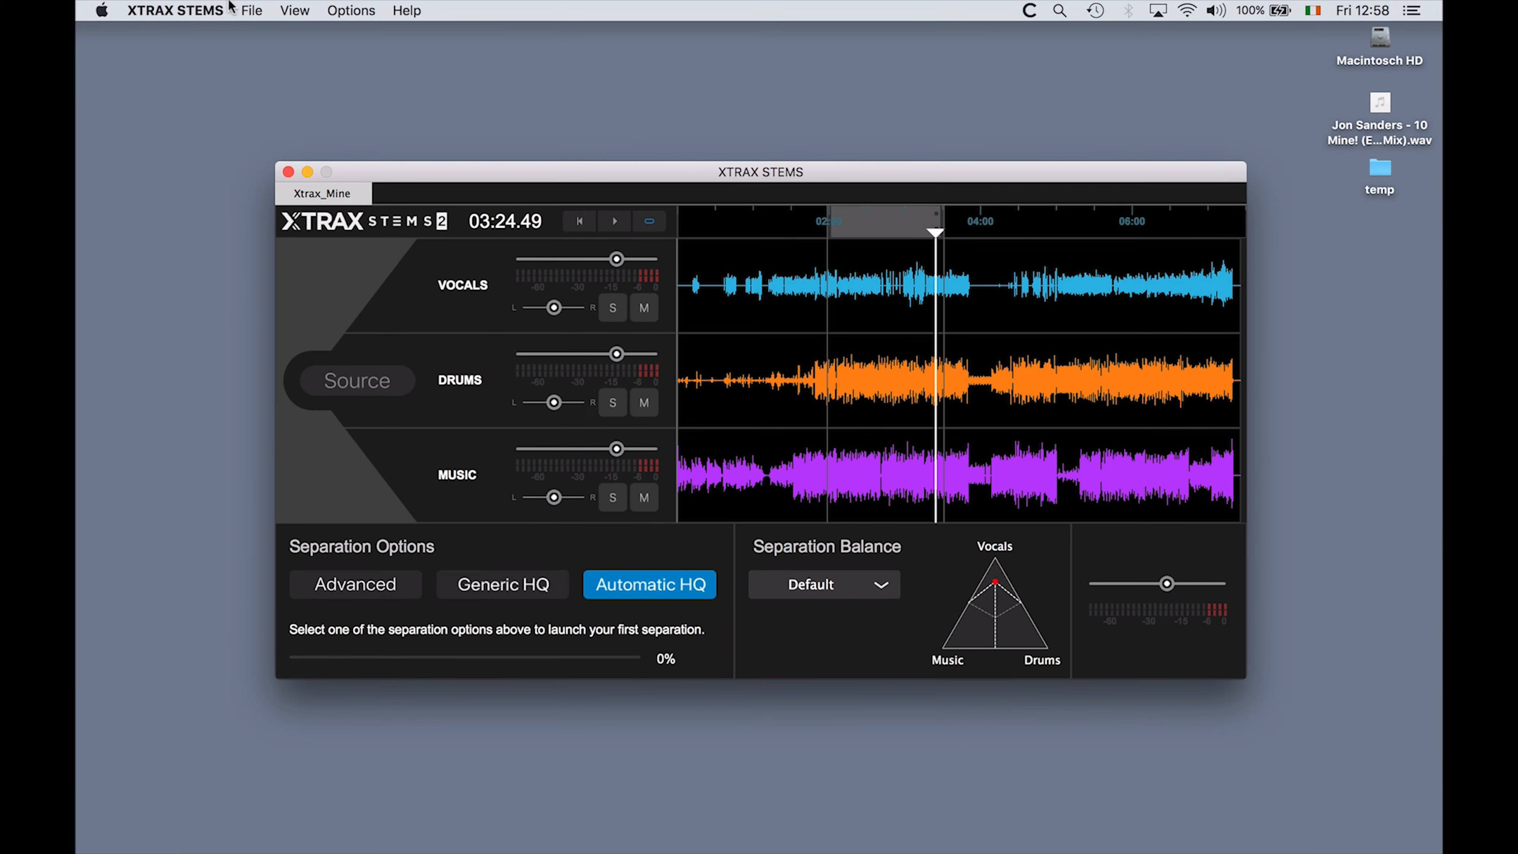
Step: Review the project's save and export commands and the WAV export's source and duration options, and close them without exporting
left_click(252, 12)
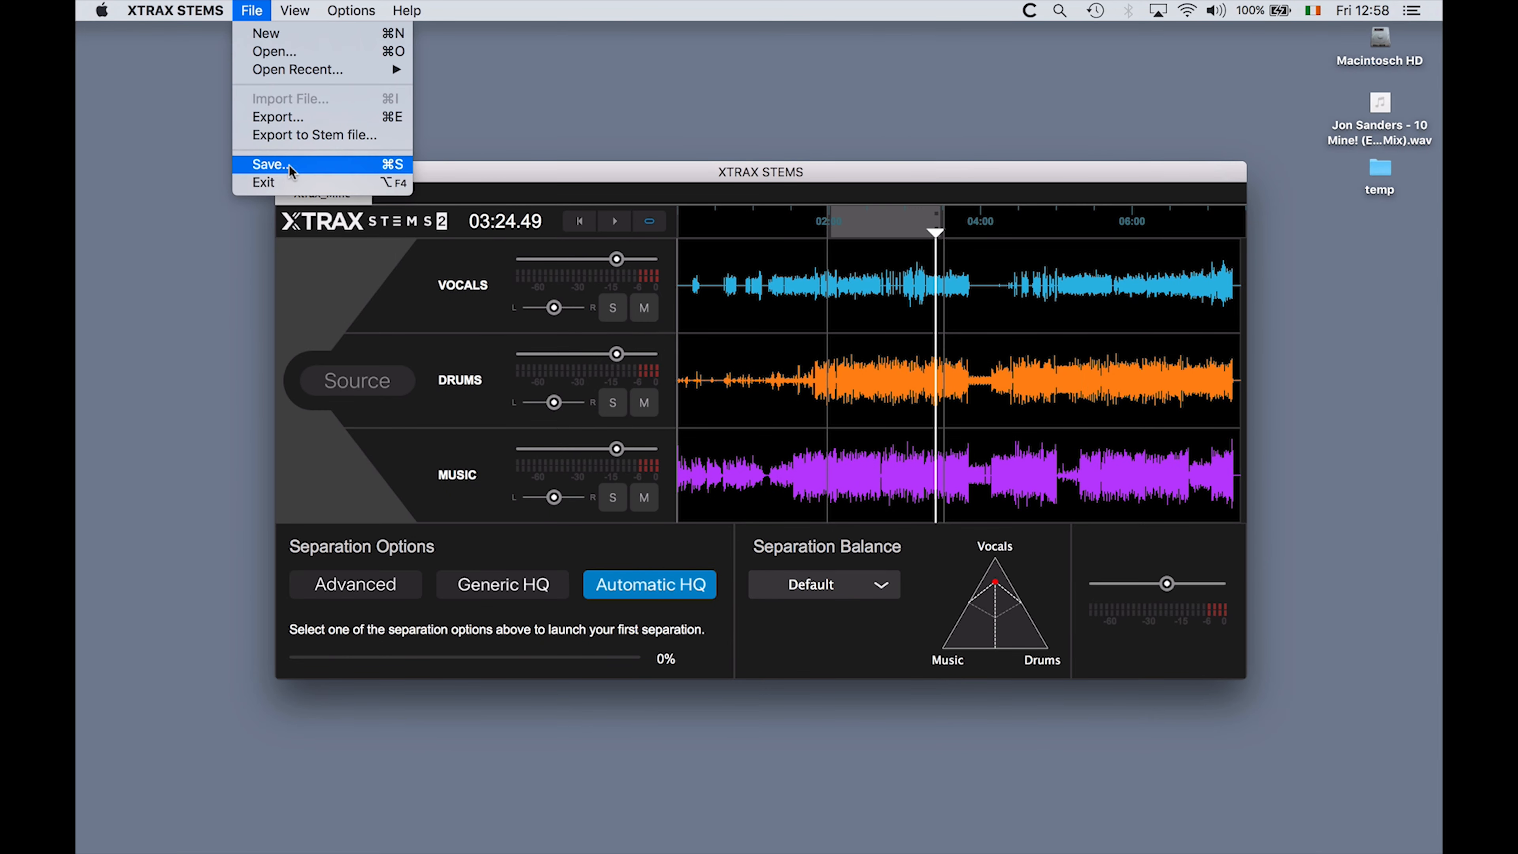
left_click(717, 340)
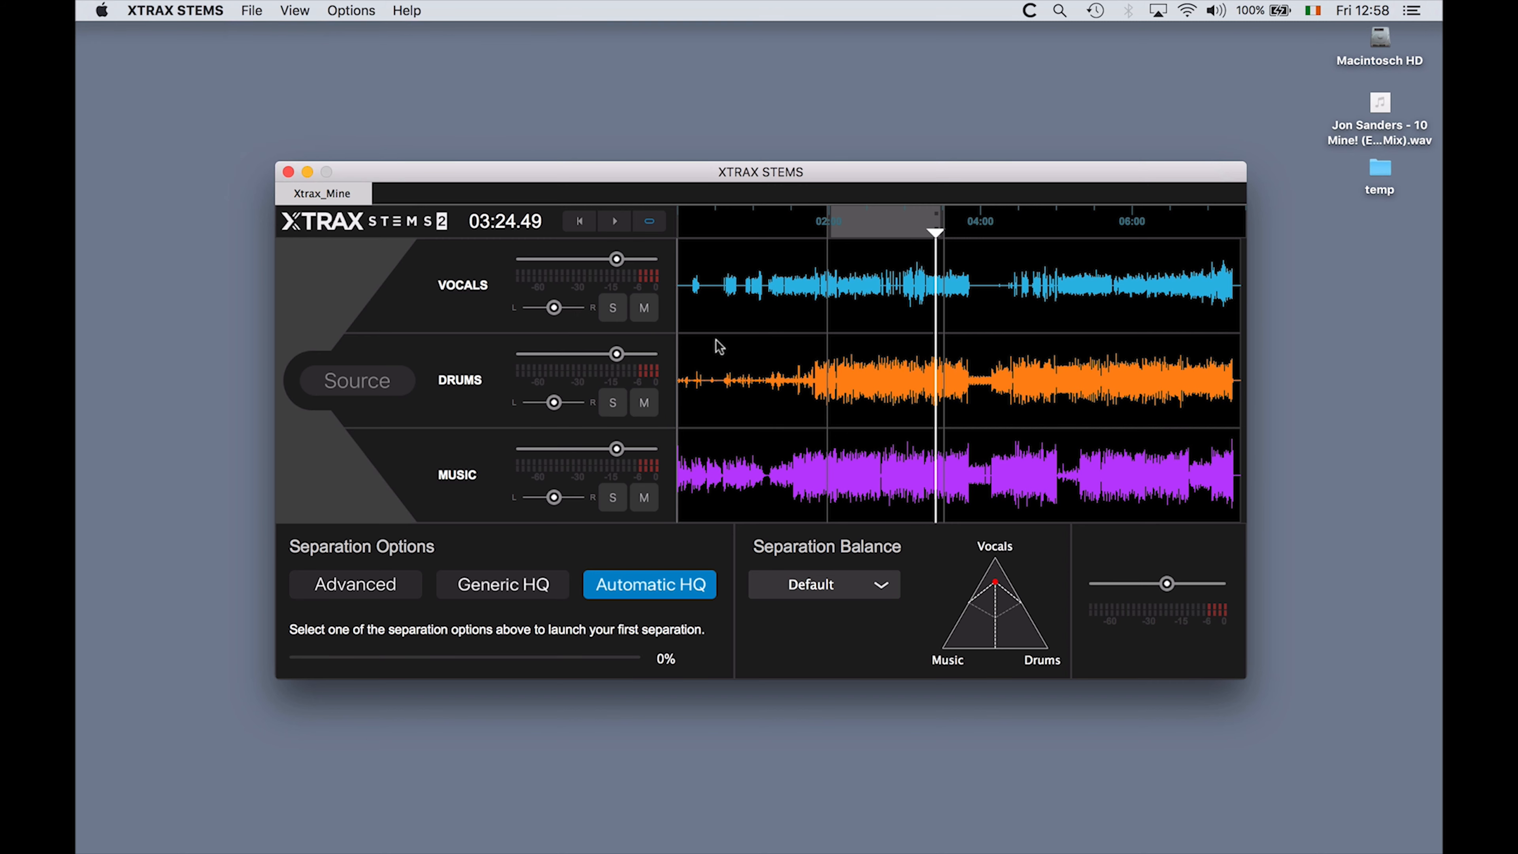
left_click(250, 11)
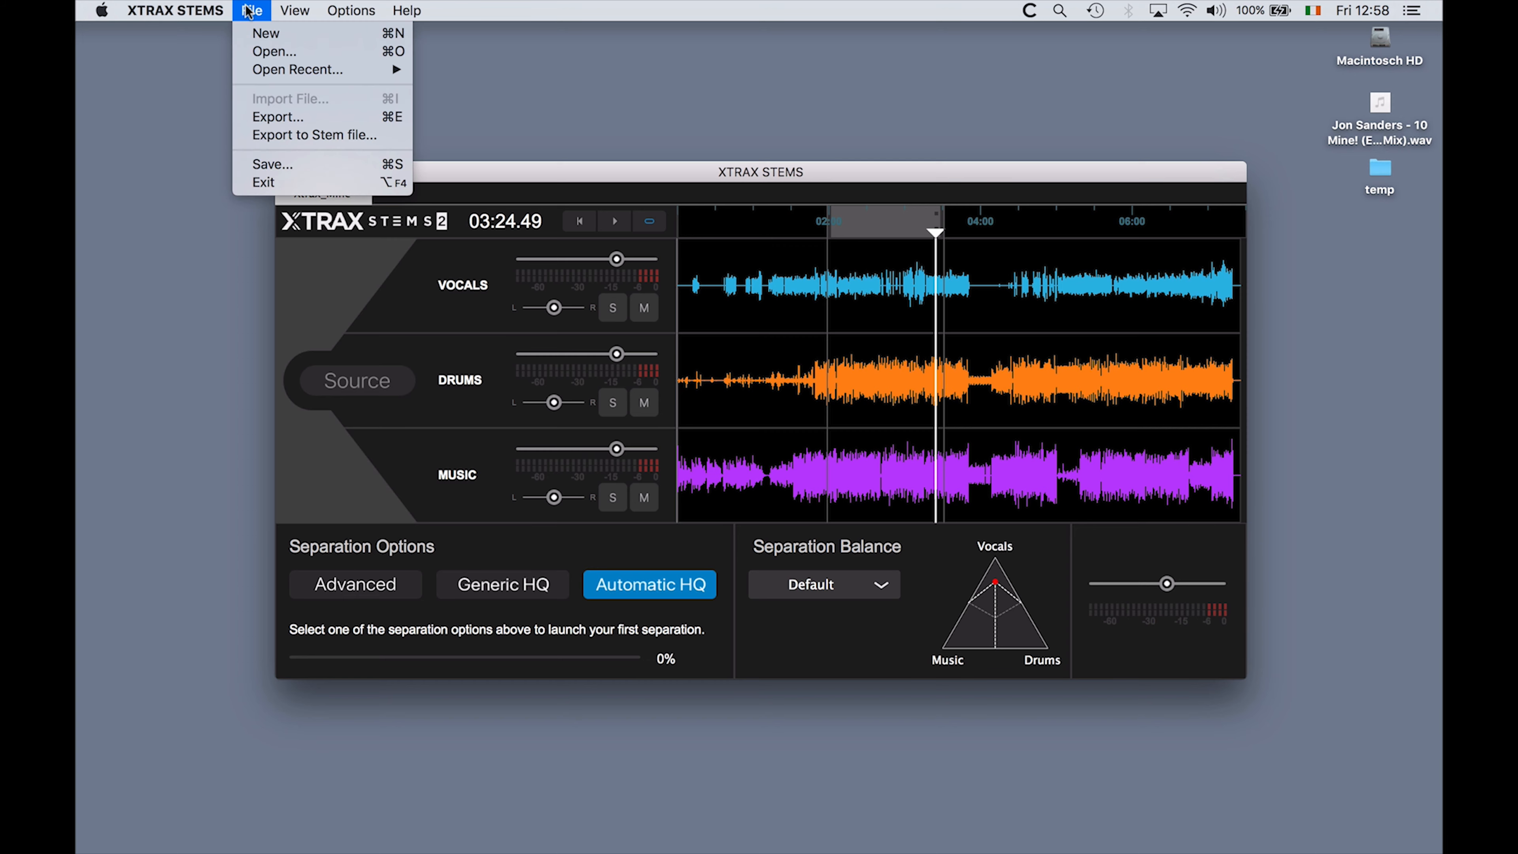
left_click(274, 120)
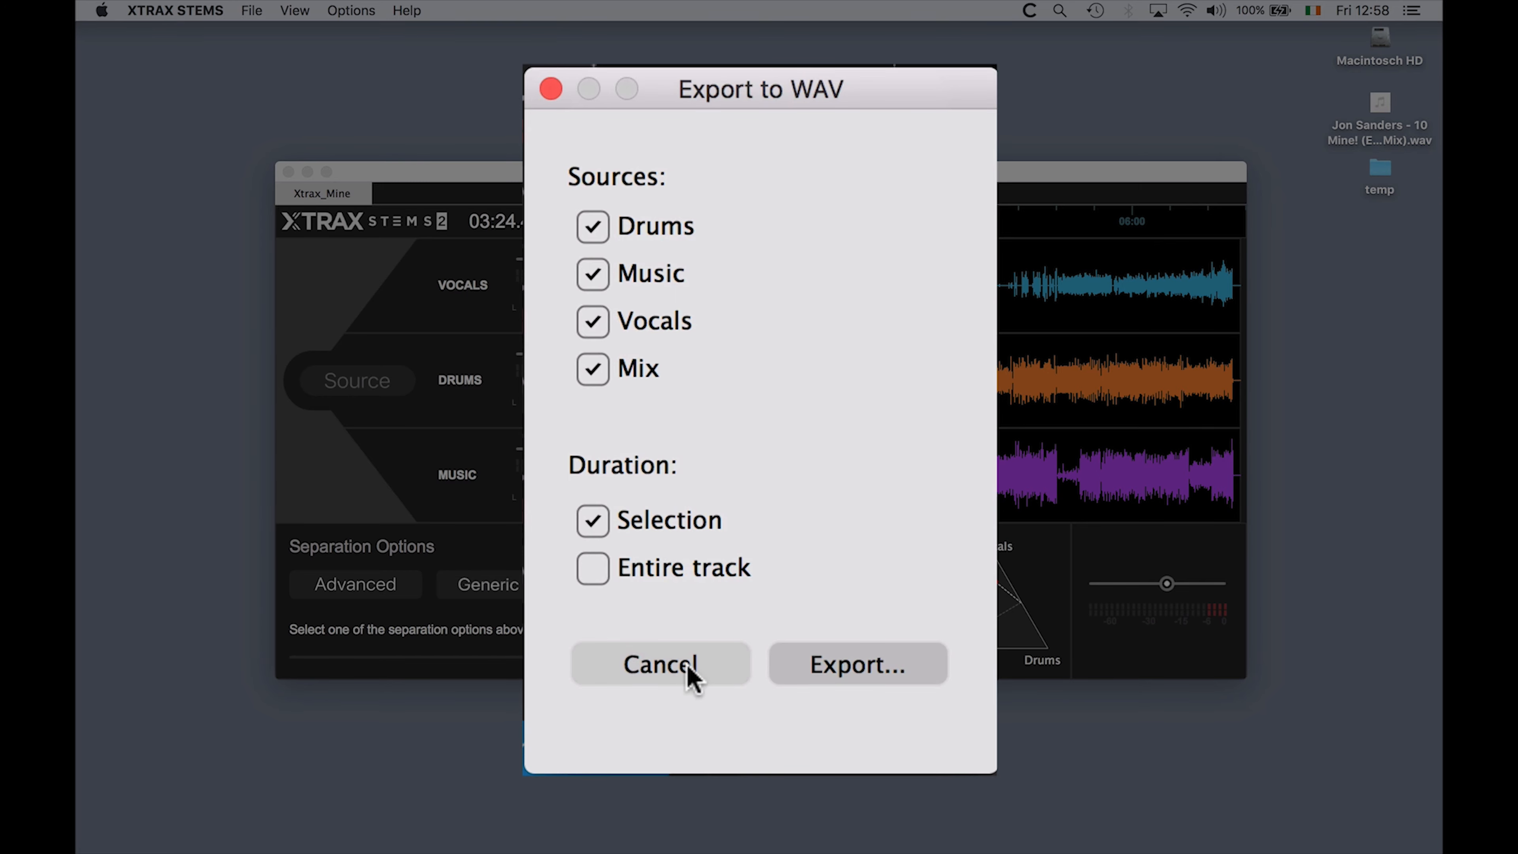
left_click(658, 664)
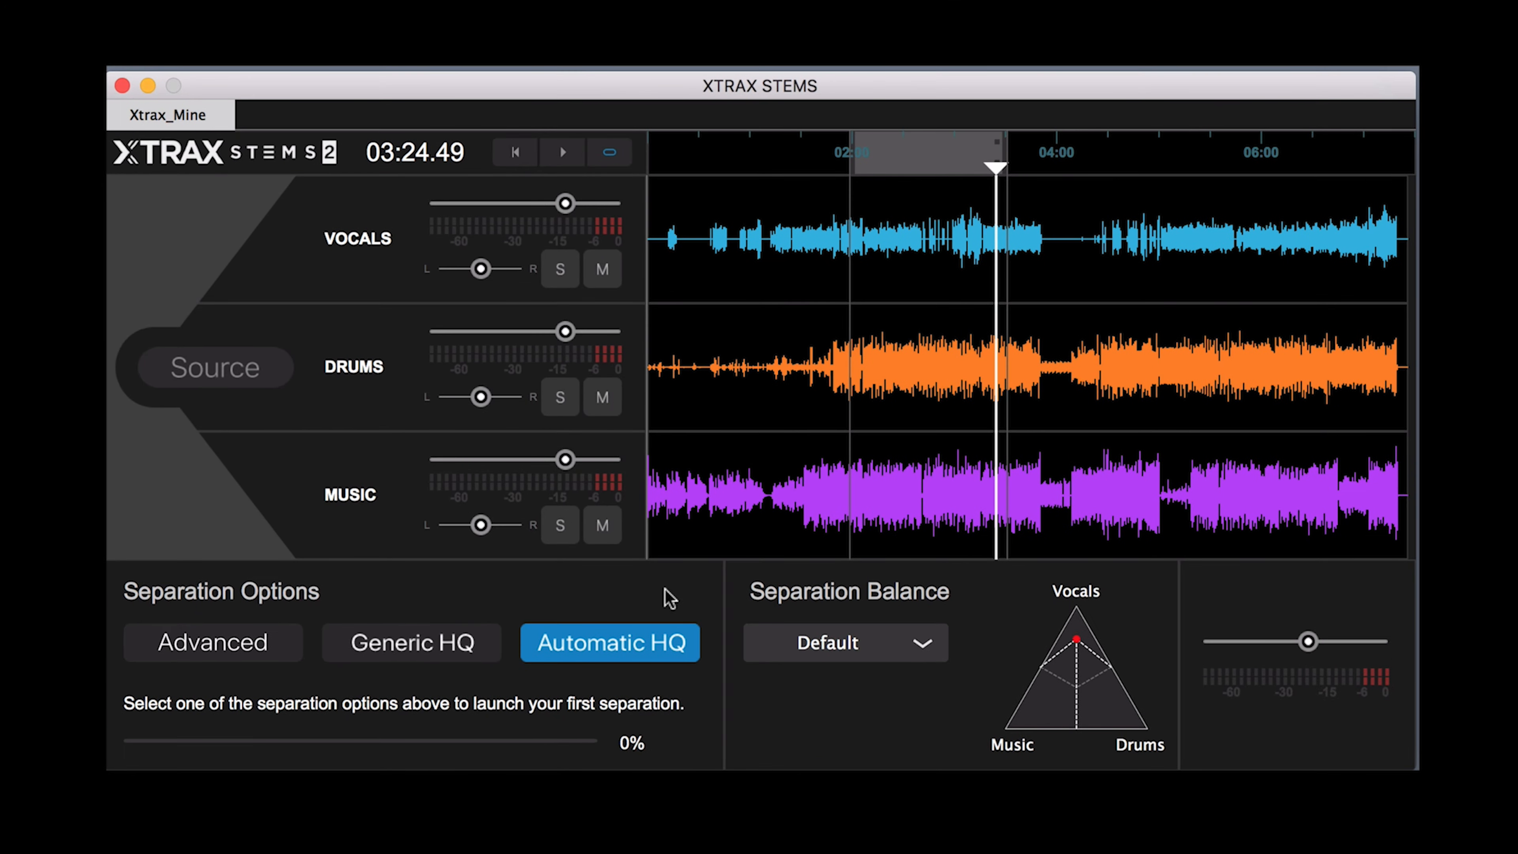